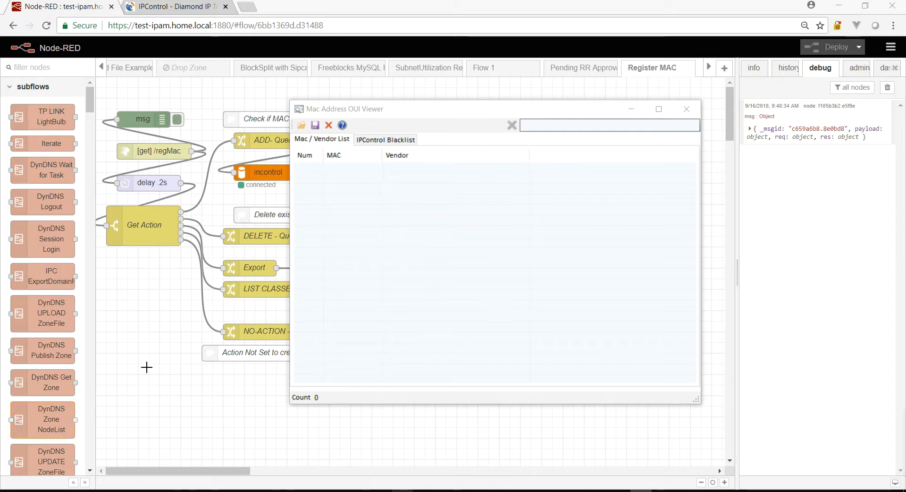
Load the vendor list from oui.txt in C:\Temp\Oui into the Mac Address OUI Viewer
click(300, 127)
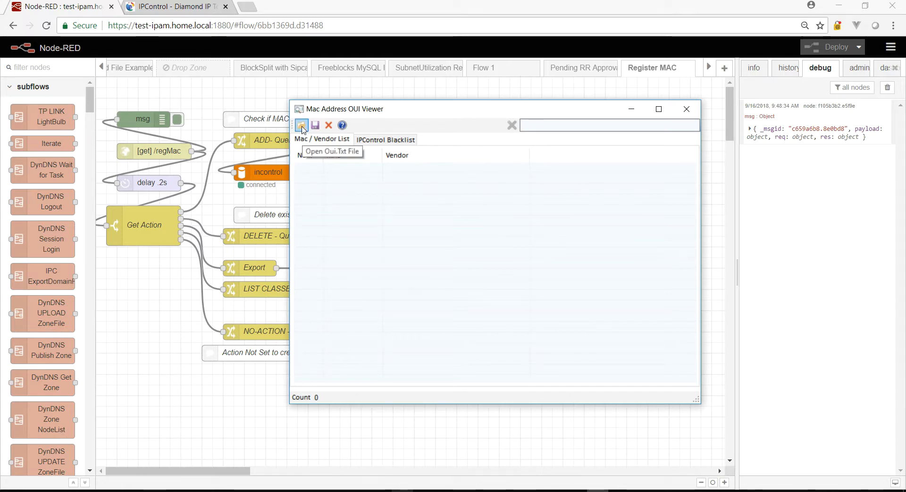
click(301, 126)
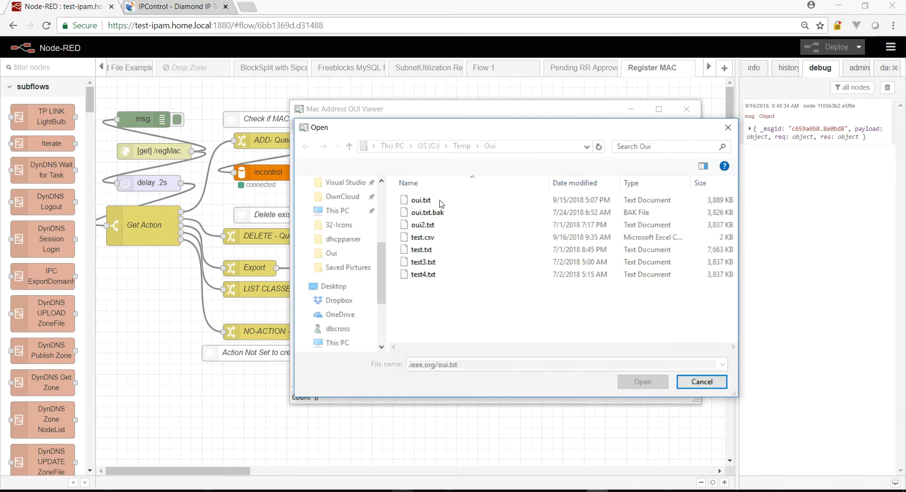
double_click(422, 200)
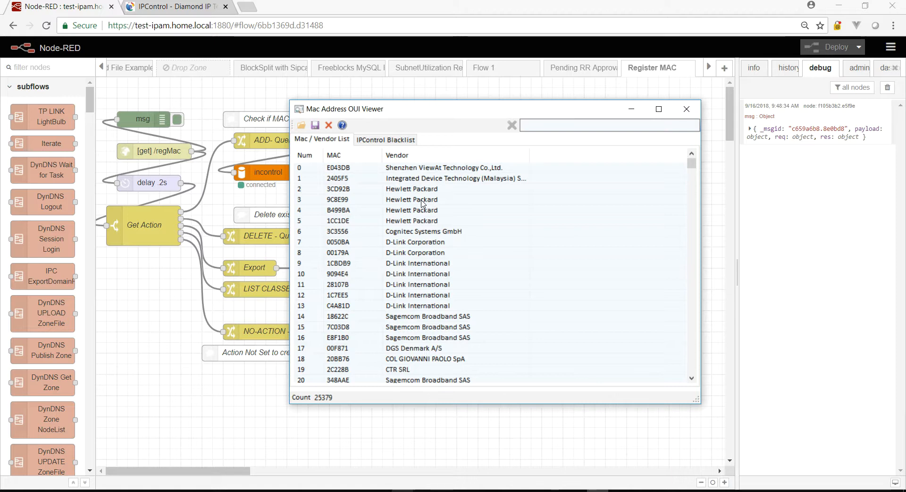
Filter the MAC vendor list to Hewlett Packard entries and clear the filter again
double_click(421, 190)
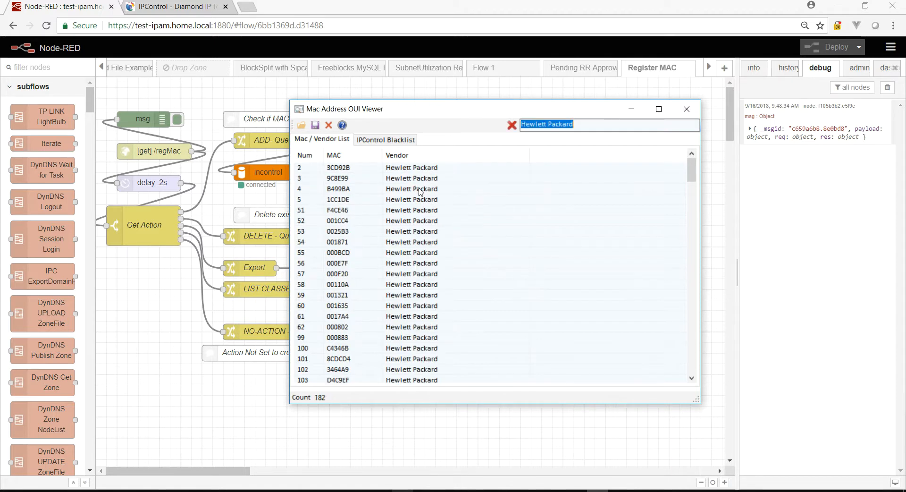
key(BackSpace)
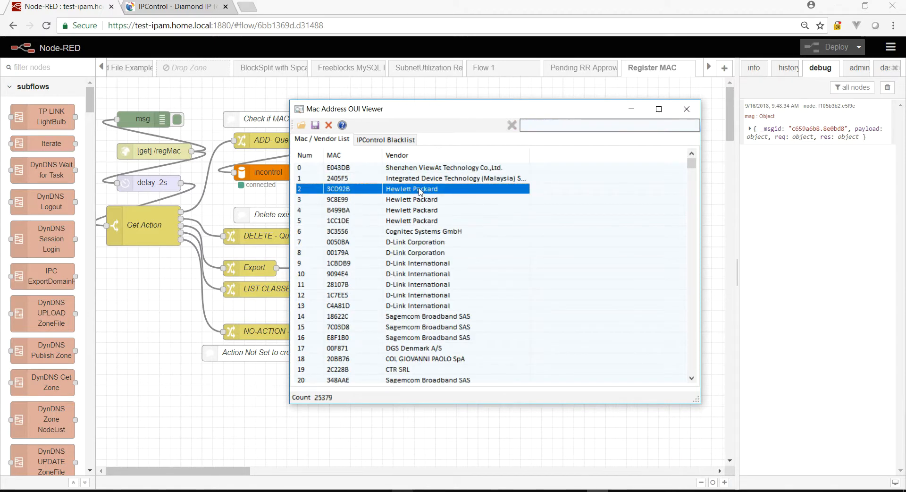
click(380, 142)
click(322, 139)
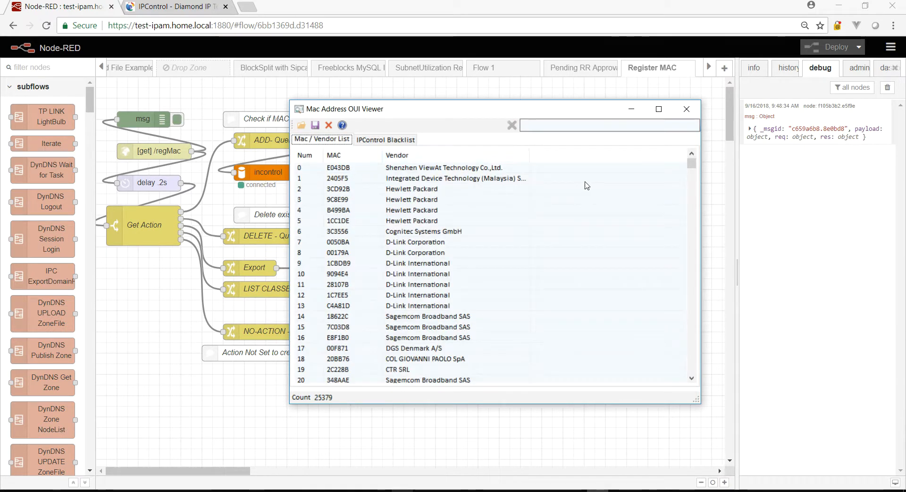
click(563, 126)
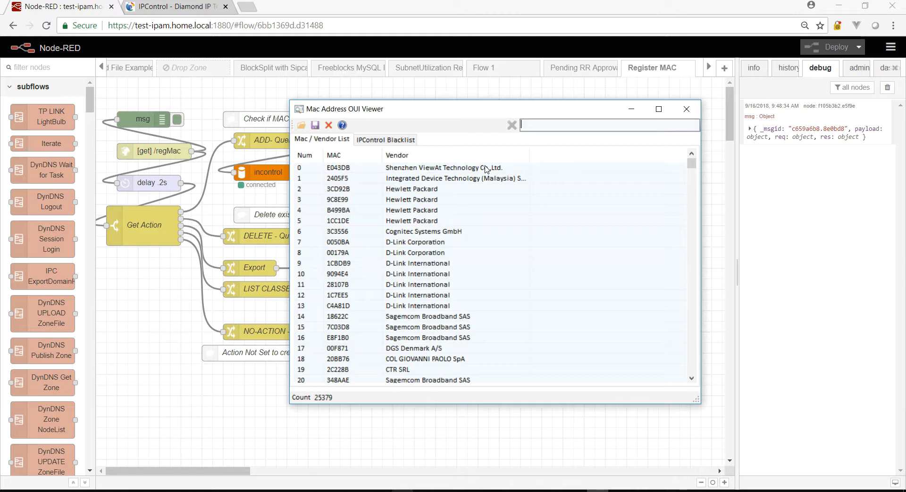
Set the IPControl Blacklist action to Export and check the DHCP client classes in IPControl
click(390, 145)
click(380, 170)
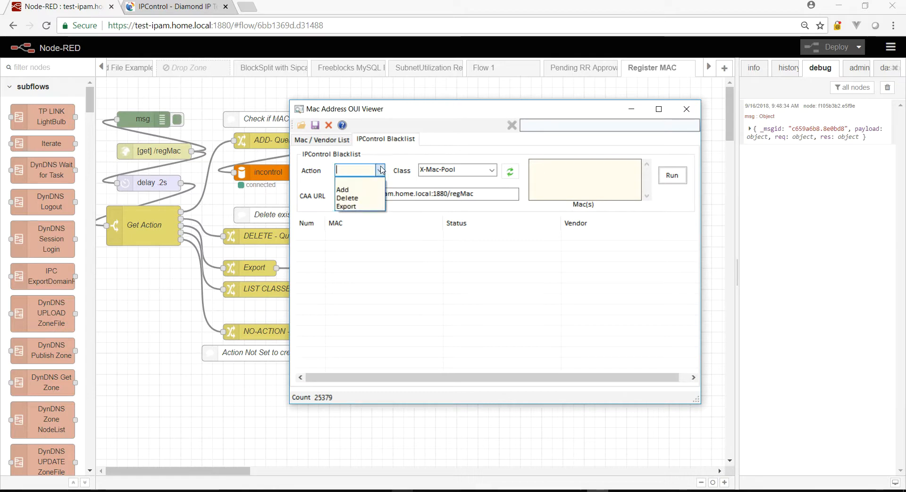
click(363, 207)
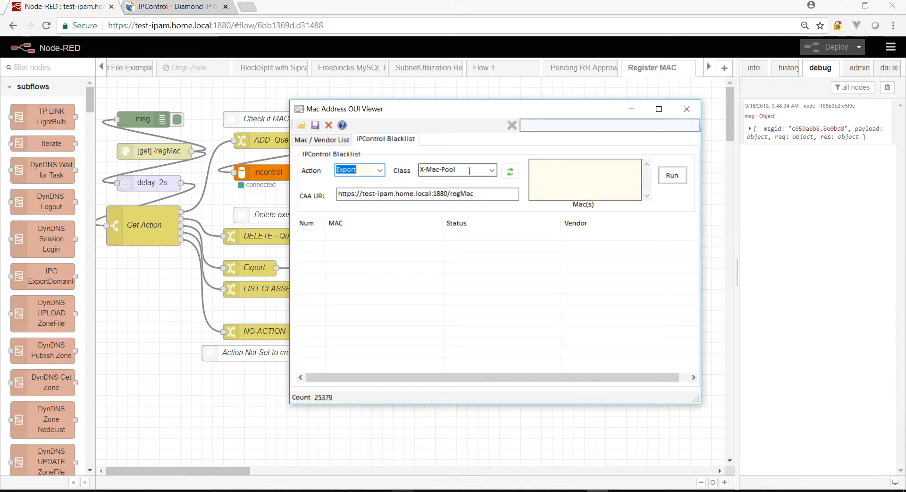
click(176, 8)
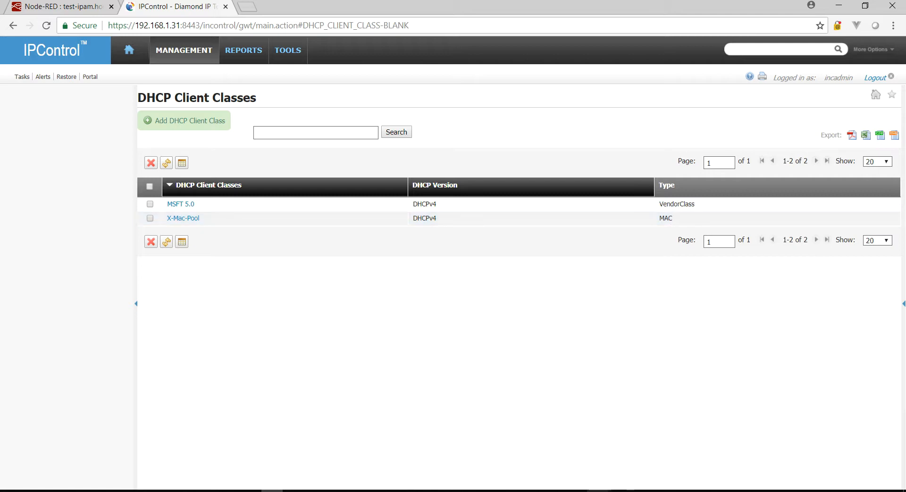
click(598, 491)
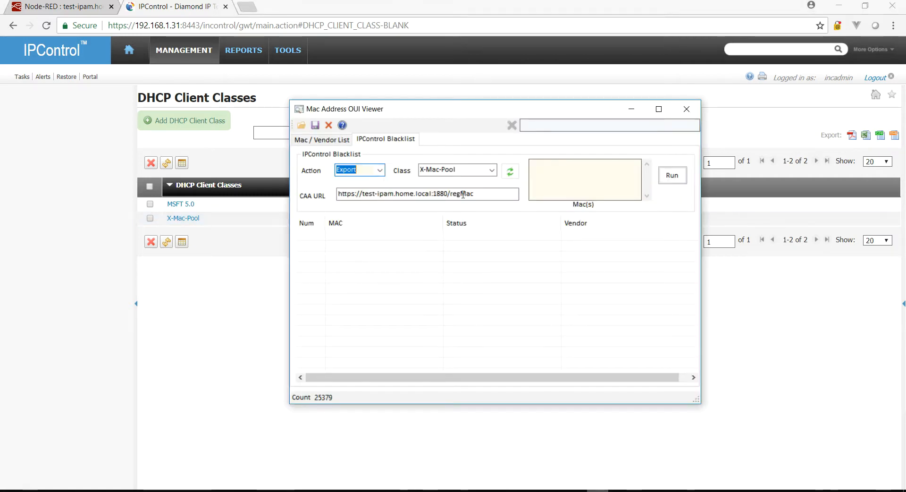
Refresh the available blacklist classes and run the export for the X-Mac-Pool class
click(511, 173)
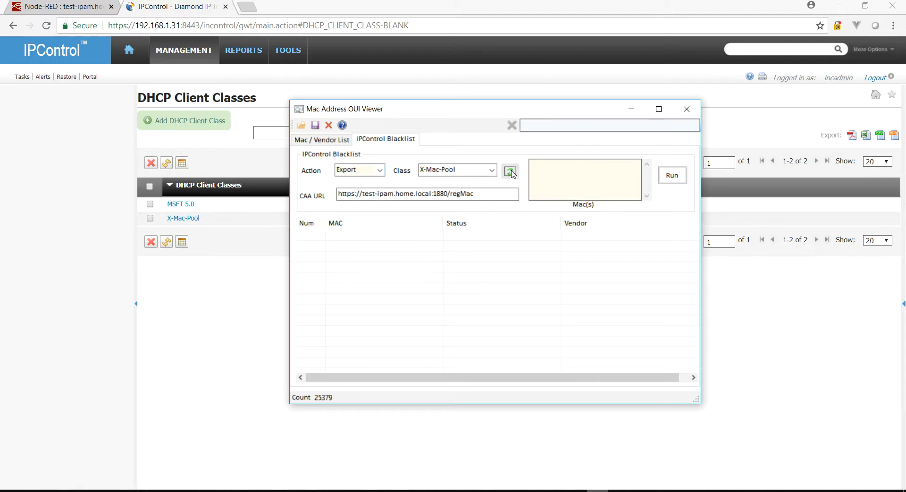
click(493, 171)
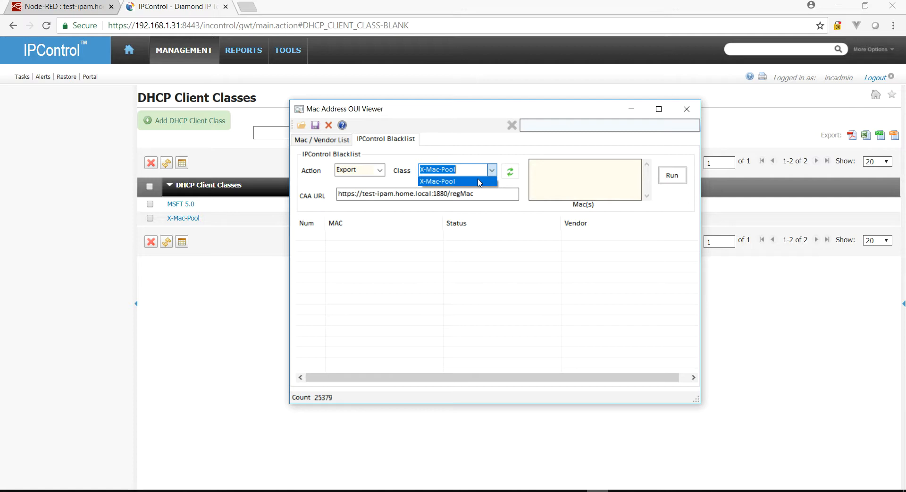
click(521, 152)
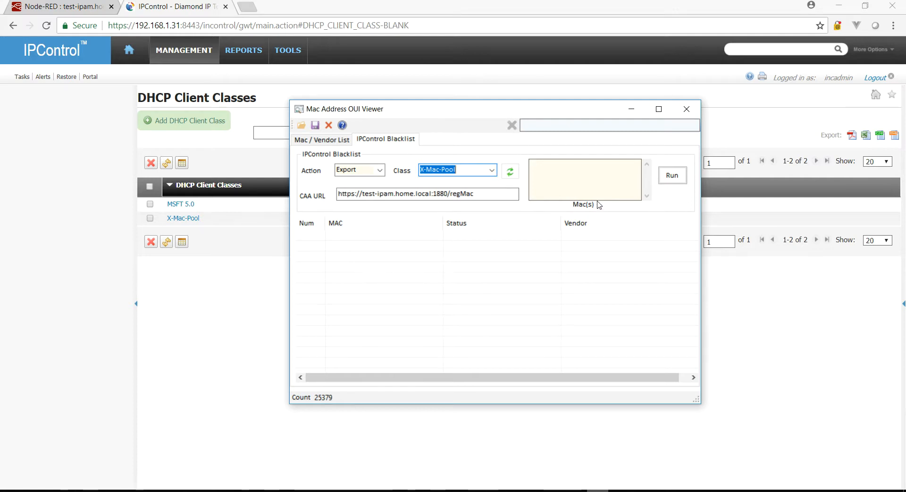
click(676, 174)
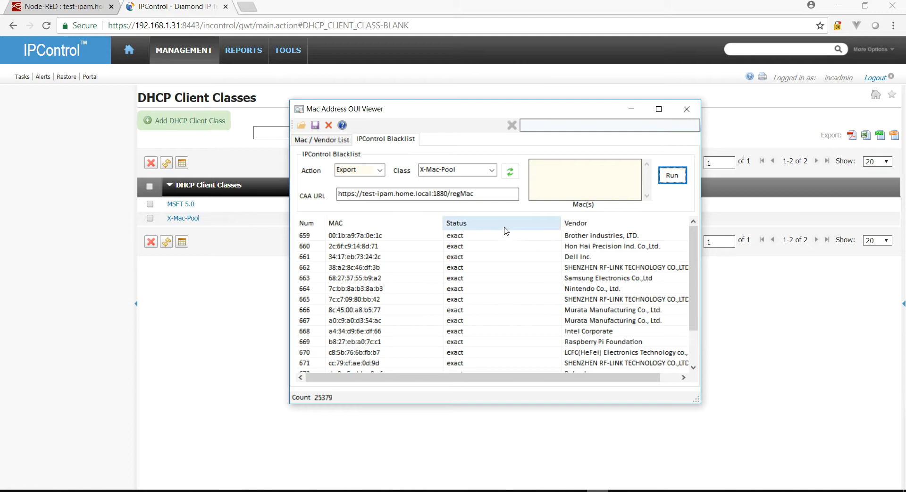
click(493, 196)
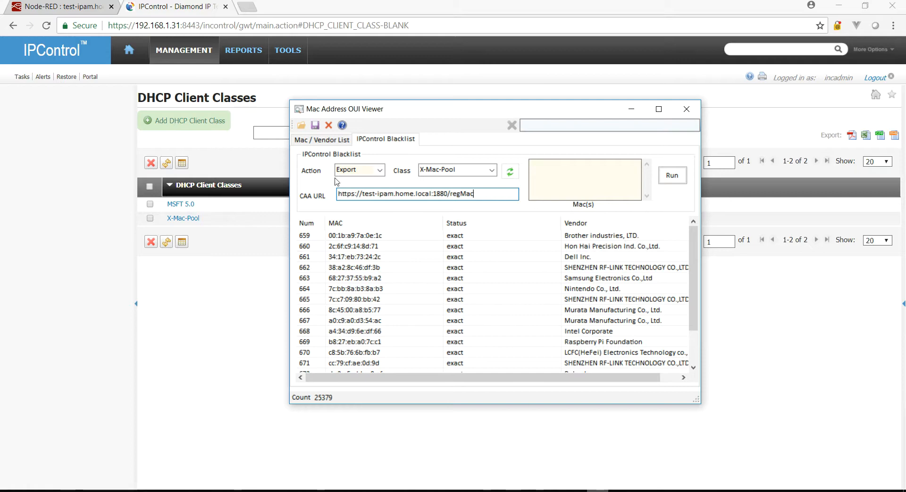
Clear the loaded MAC vendor list and rerun the X-Mac-Pool export without vendor data
click(324, 139)
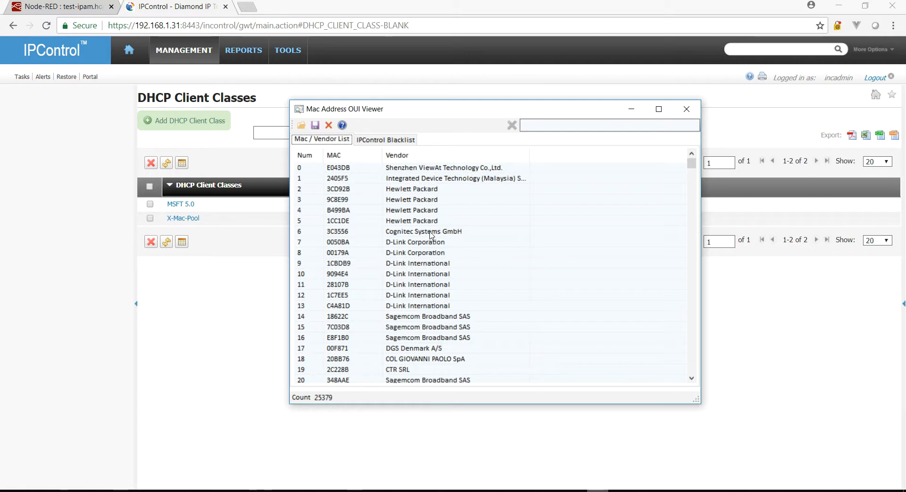
click(328, 125)
click(386, 139)
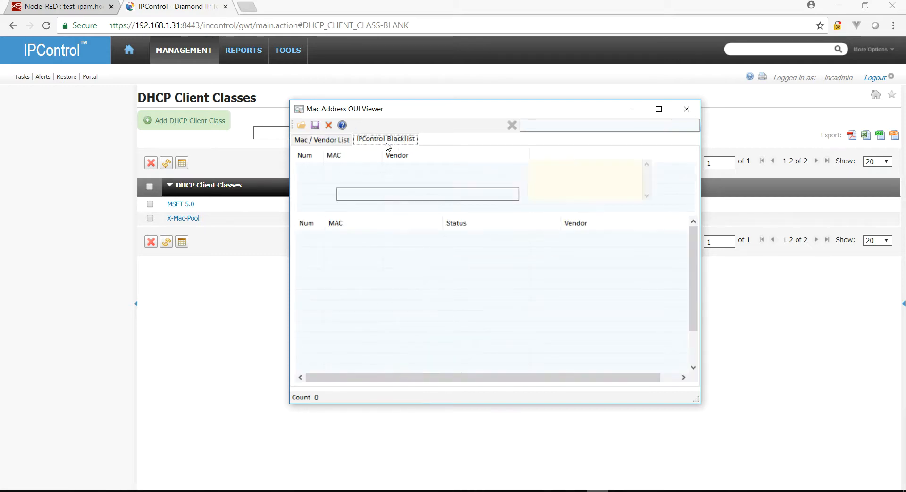
click(680, 175)
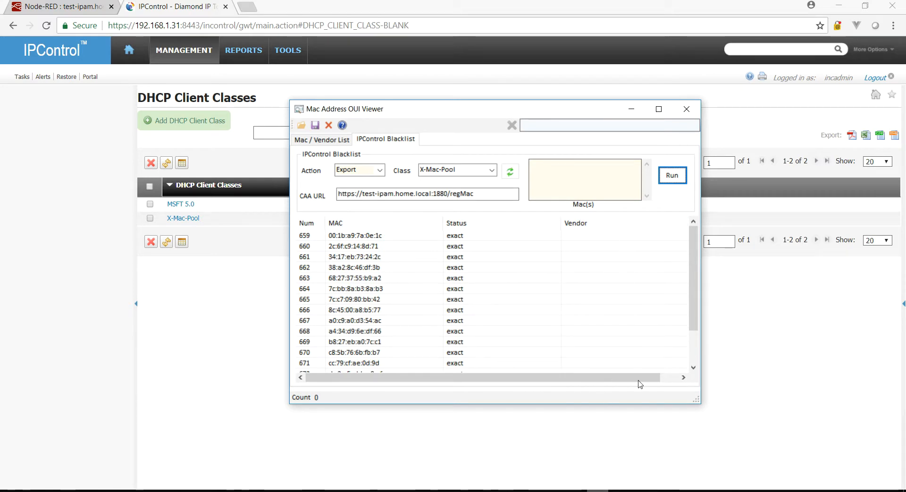
Reload oui.txt and rerun the X-Mac-Pool export with vendor data
click(301, 125)
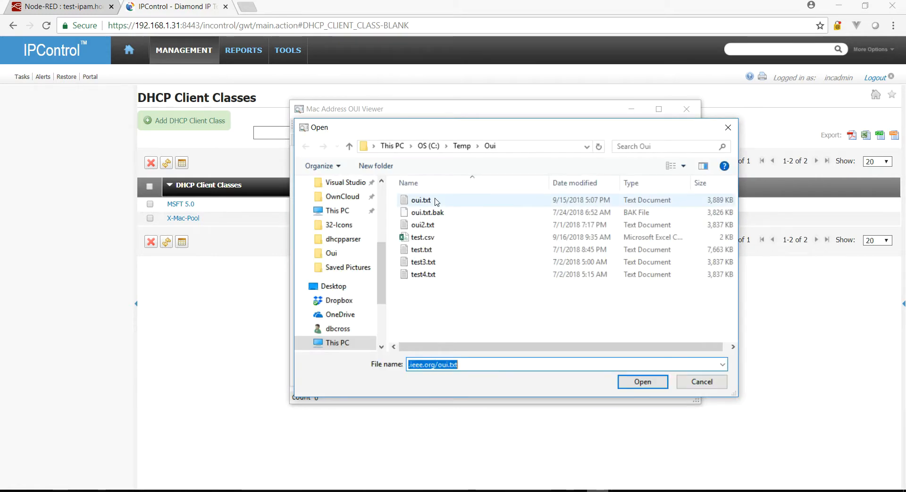
double_click(436, 201)
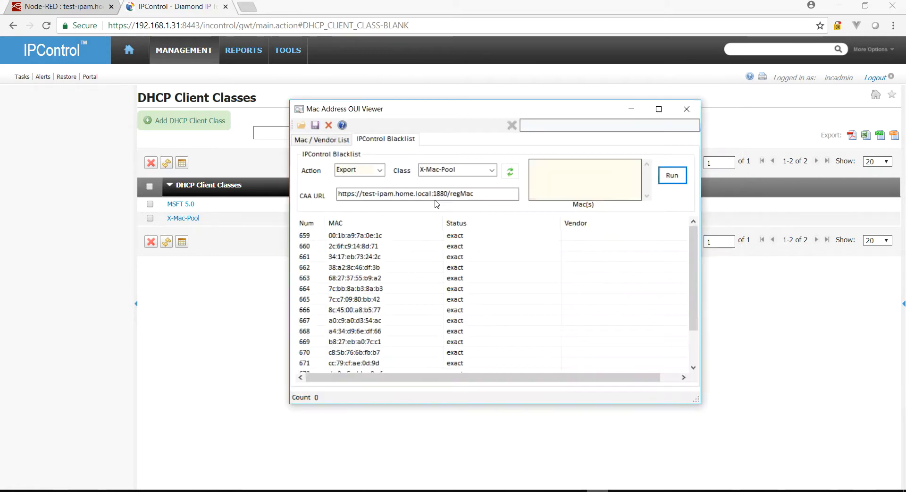
click(673, 177)
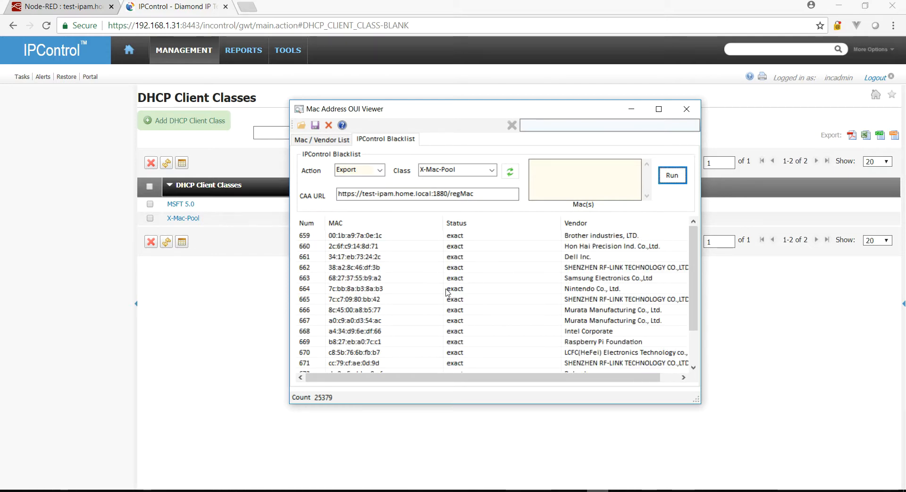
Copy the MAC address of the exported Brother industries row into the Mac(s) box
right_click(367, 236)
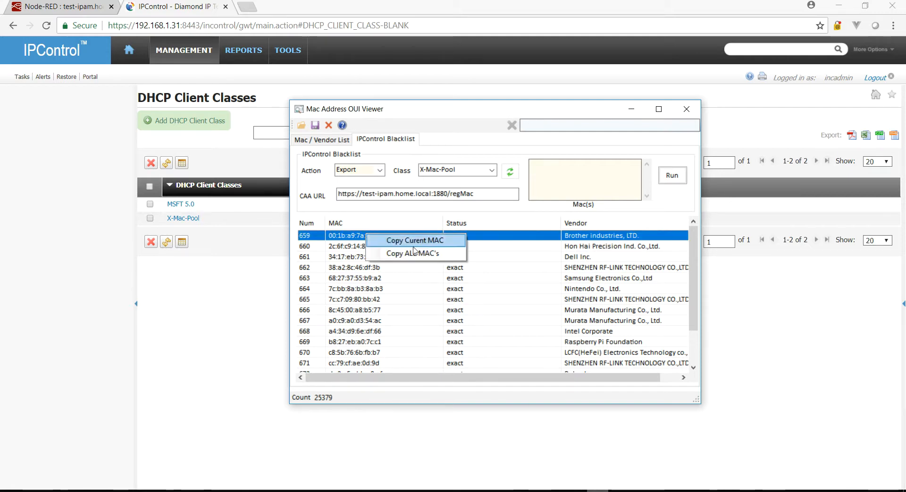
click(427, 241)
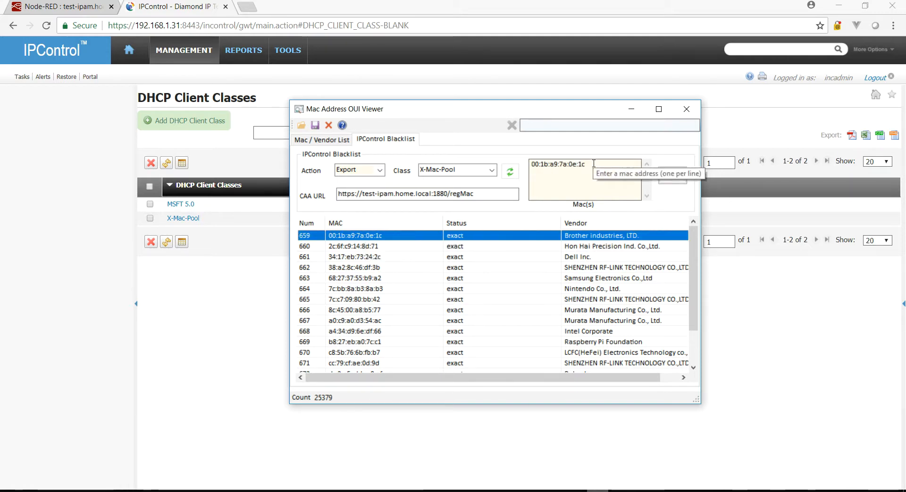
click(381, 170)
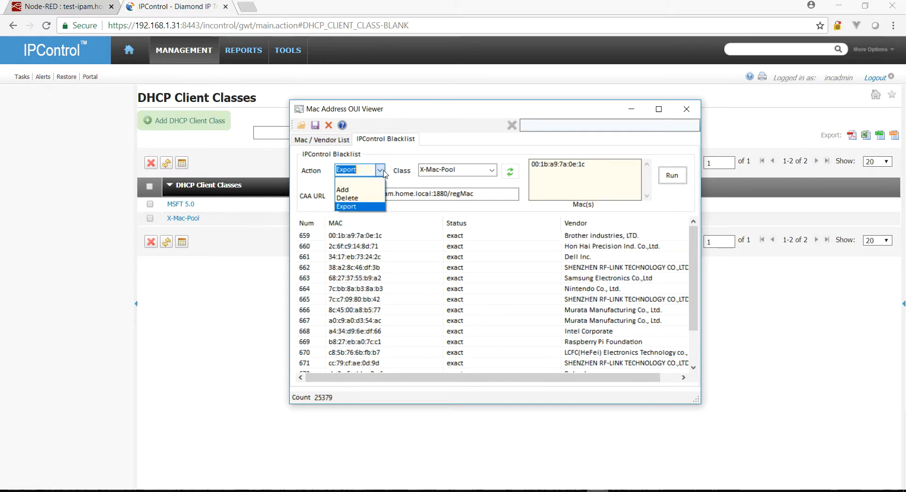
click(382, 171)
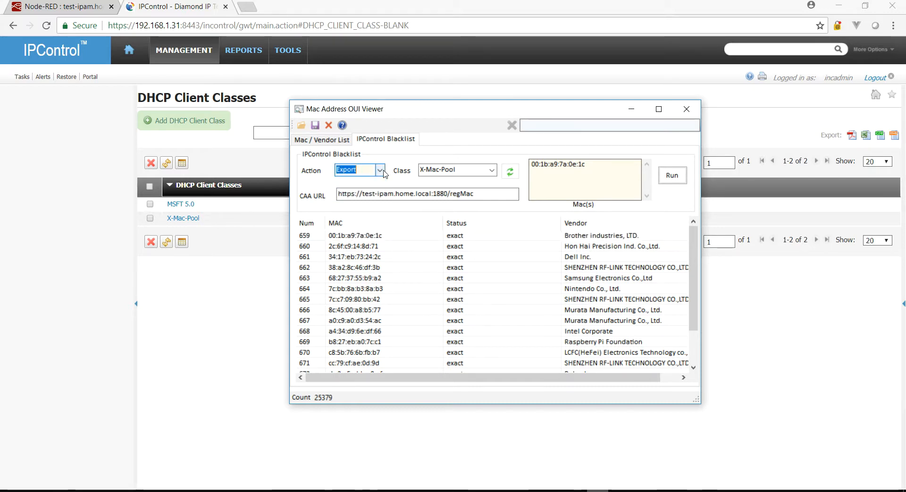
Copy all exported MAC addresses into the Mac(s) box
right_click(363, 238)
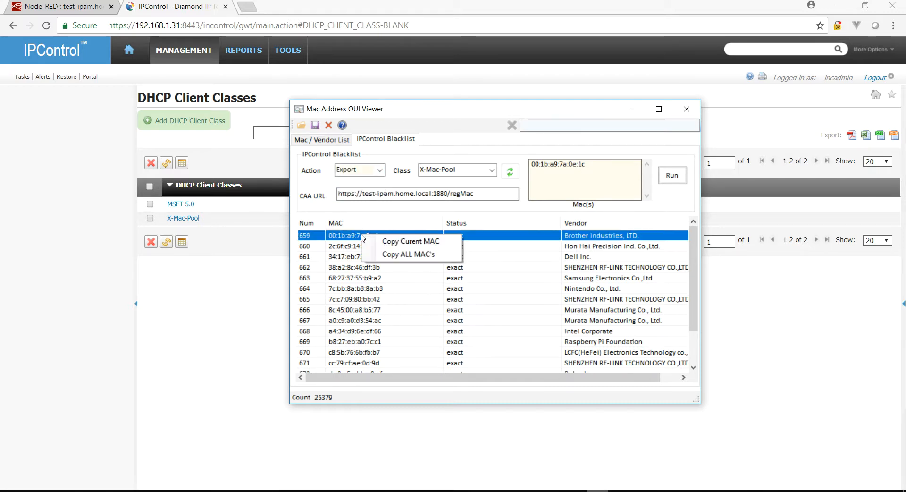
click(425, 255)
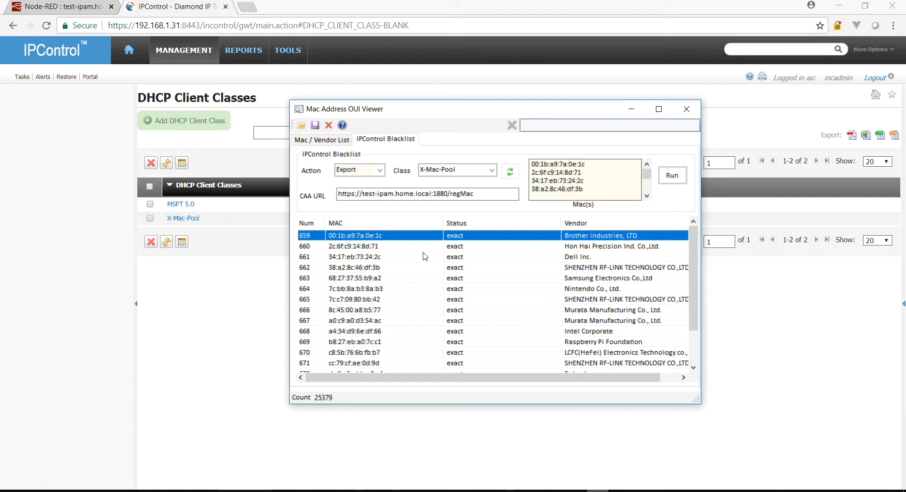
click(592, 184)
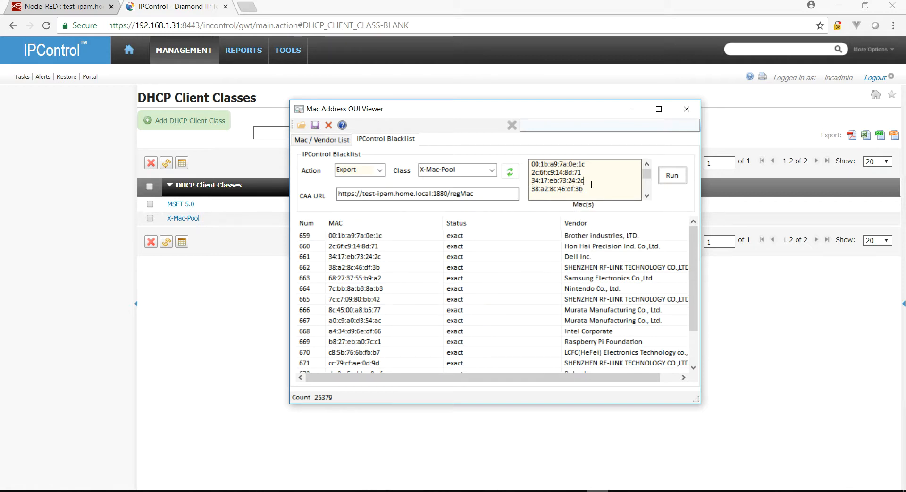
click(390, 246)
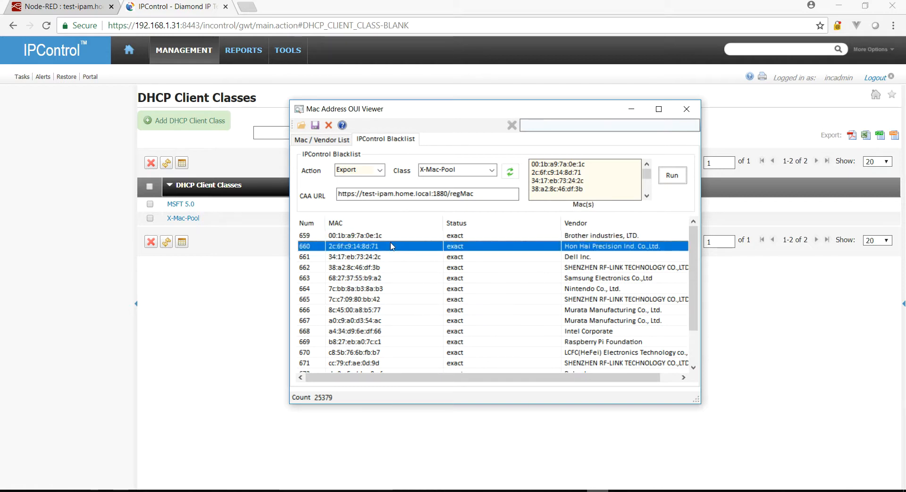
Change the blacklist action to Add and run it on the listed MAC addresses for X-Mac-Pool
click(379, 170)
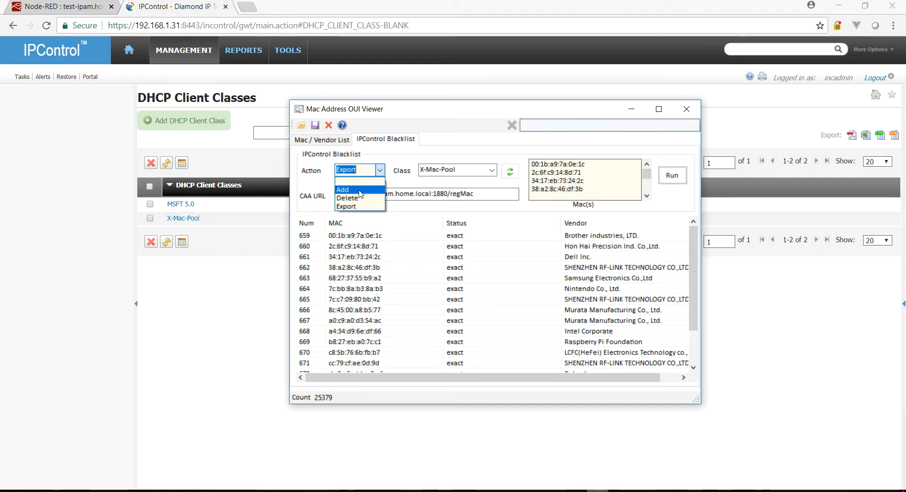
click(360, 190)
click(681, 174)
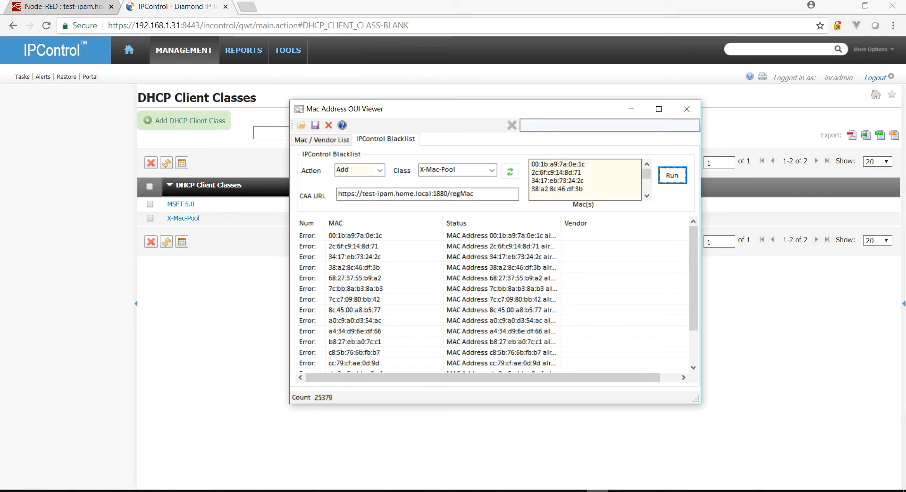
Switch to Node-RED and examine the debug messages logged by the Register MAC flow
click(641, 491)
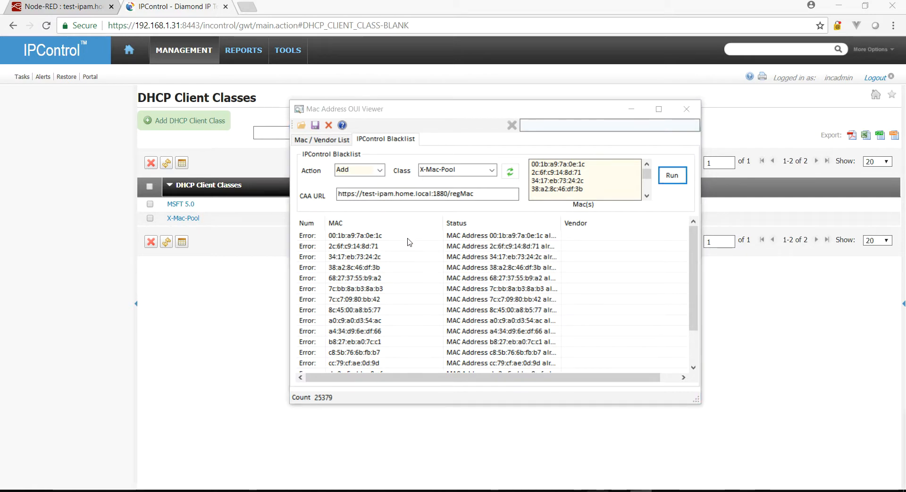
click(71, 6)
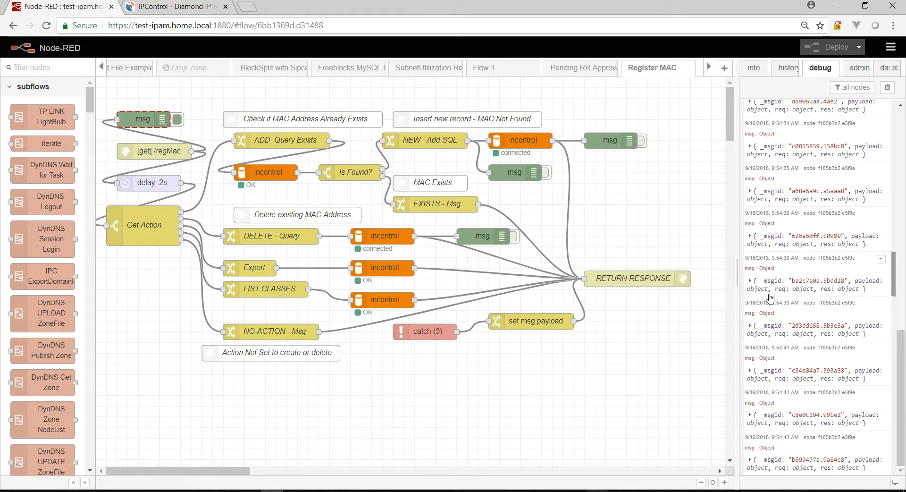
scroll(774, 300, up, 10)
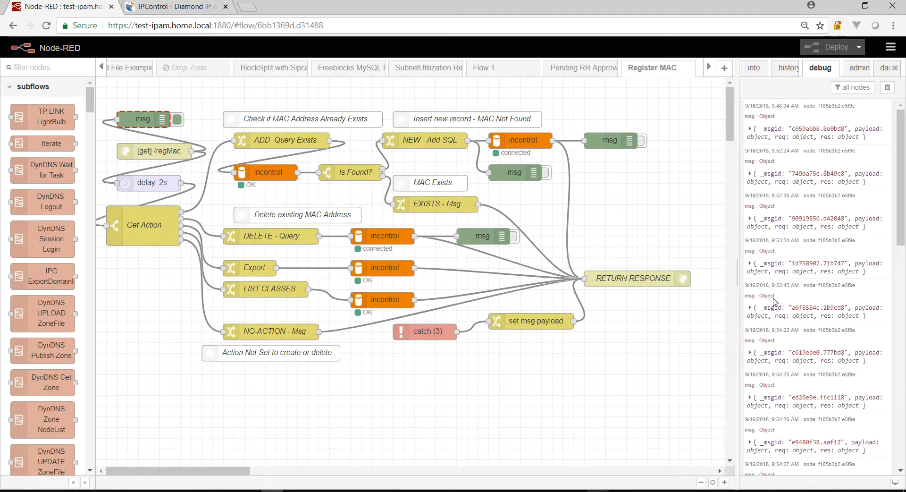
Deactivate the msg debug node above [get] /regMac in the Register MAC flow and deploy the change
click(177, 119)
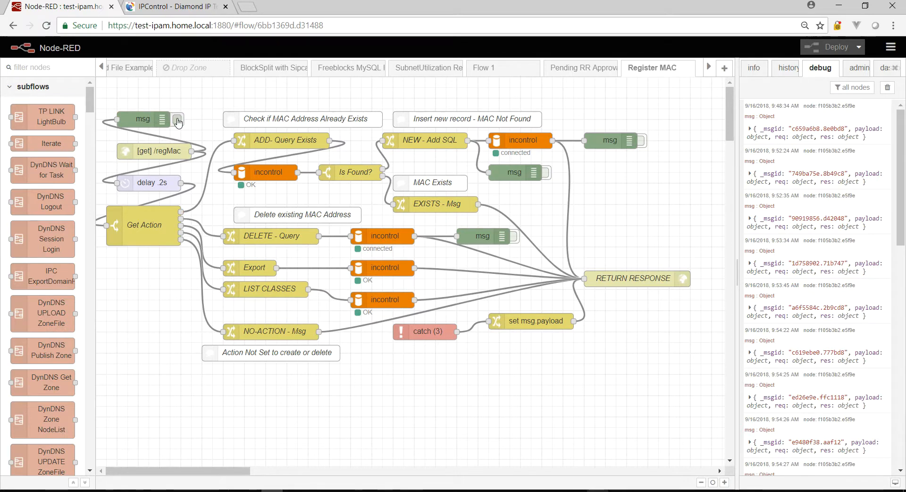
click(833, 47)
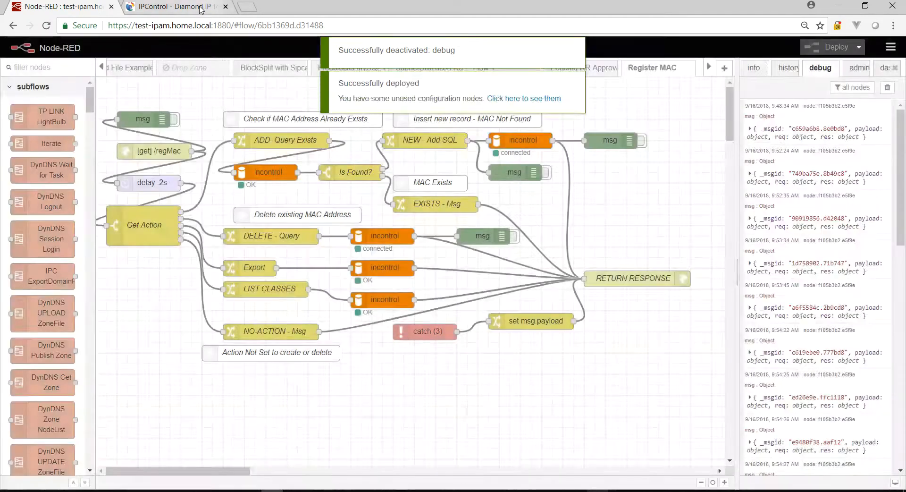
Return to the Mac Address OUI Viewer and check which blacklist actions are available
click(201, 9)
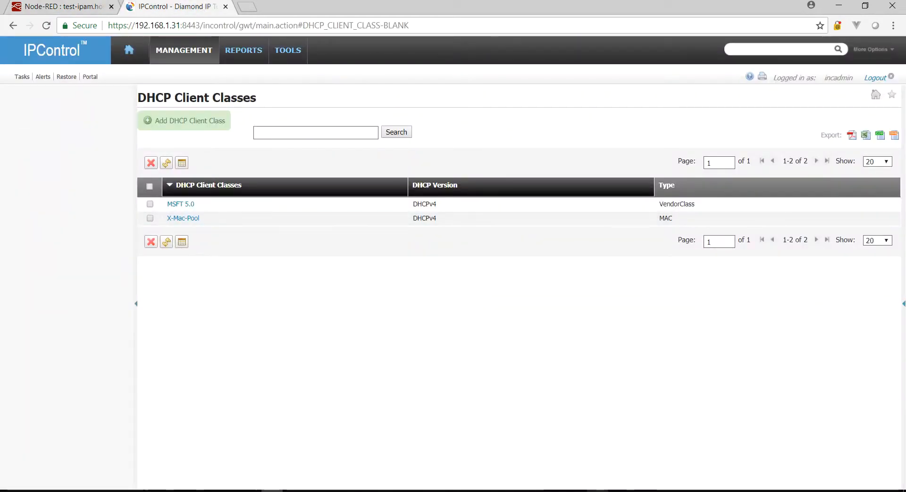
key(alt+Tab)
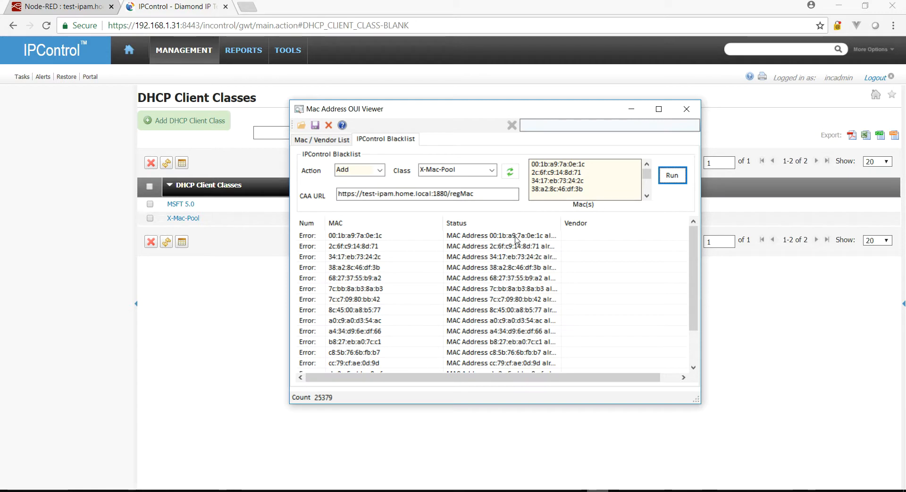
click(359, 170)
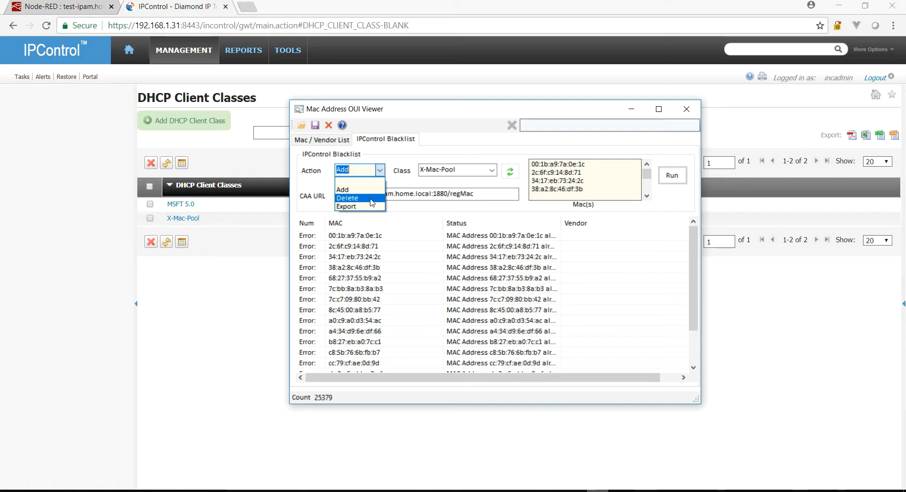
click(447, 113)
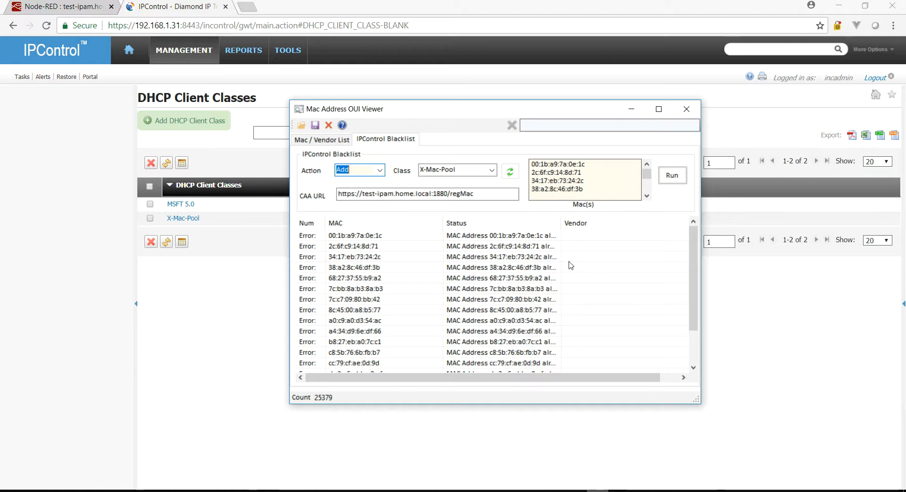
In IPControl, add and submit a DHCPv4 client class named X-Pool2 with the type MAC Address
click(190, 338)
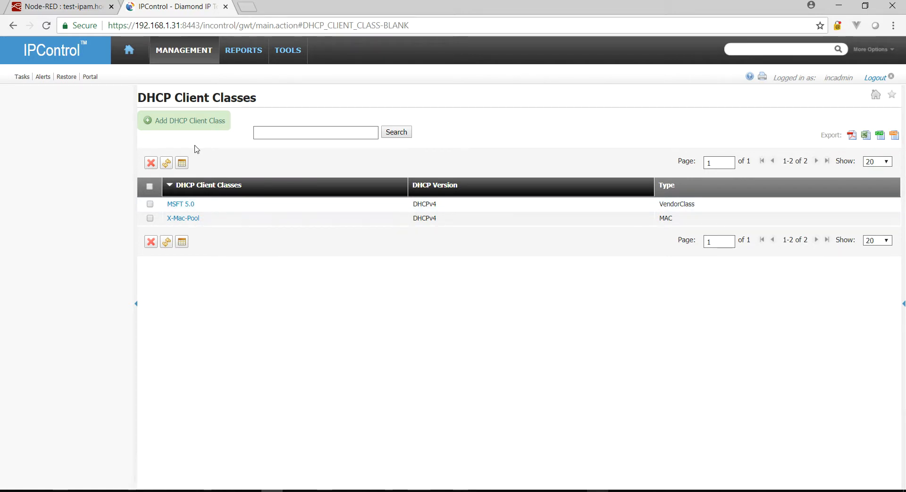
click(194, 126)
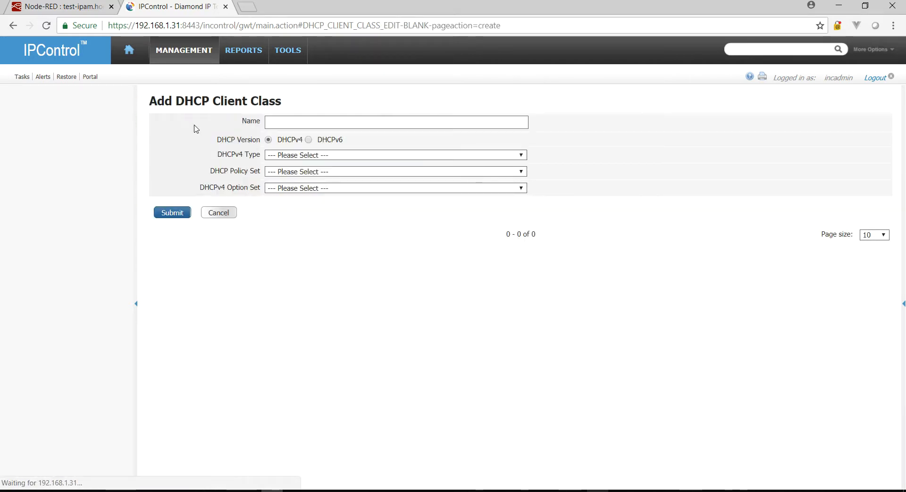
click(325, 122)
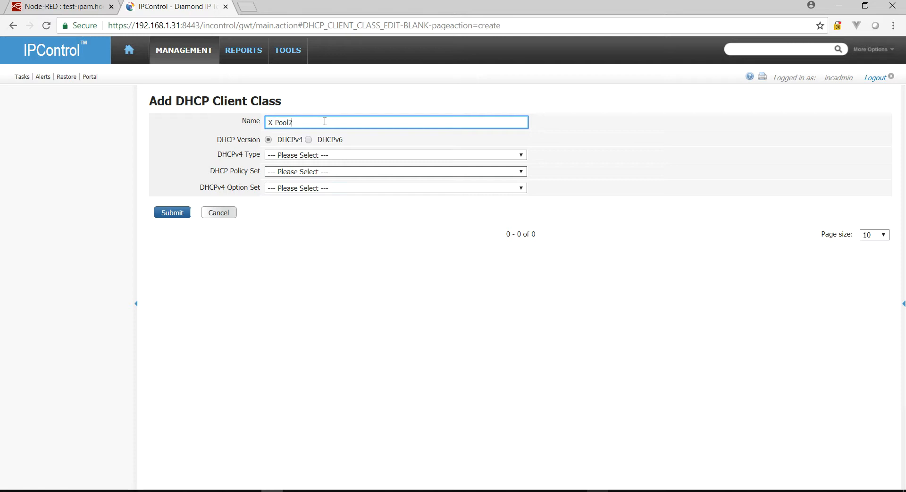
key(Tab)
click(345, 156)
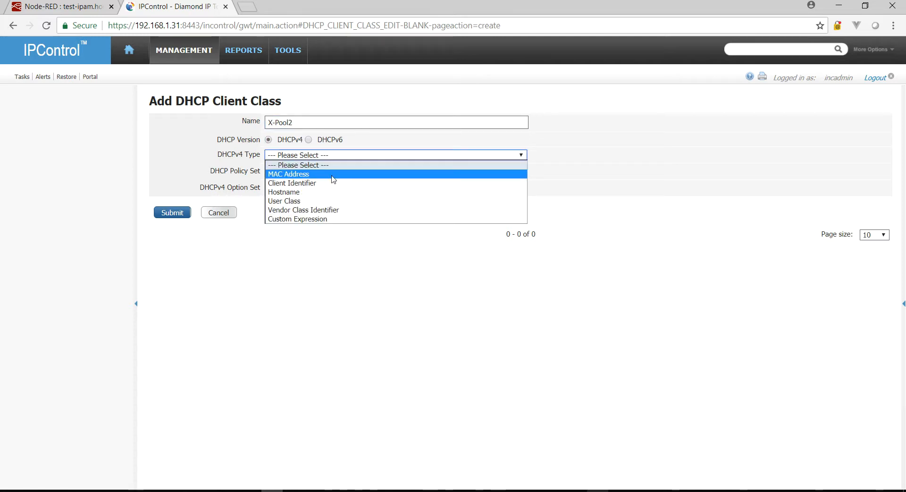
click(333, 172)
click(174, 293)
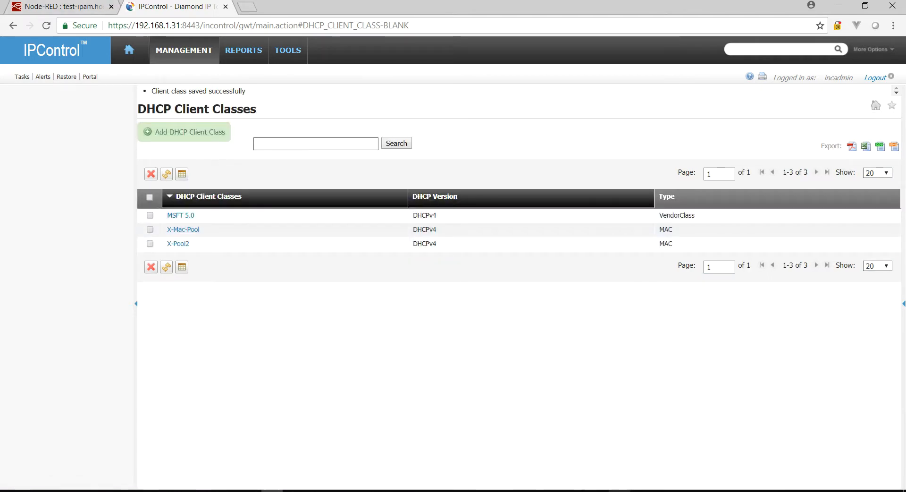
In the Mac Address OUI Viewer, refresh the class list and run the Add action on the listed MAC addresses for X-Pool2
click(598, 491)
click(512, 174)
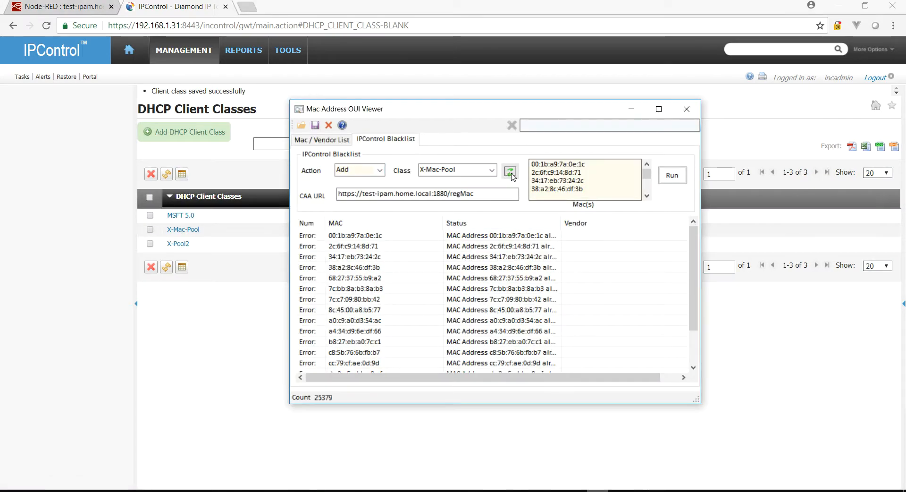
click(492, 170)
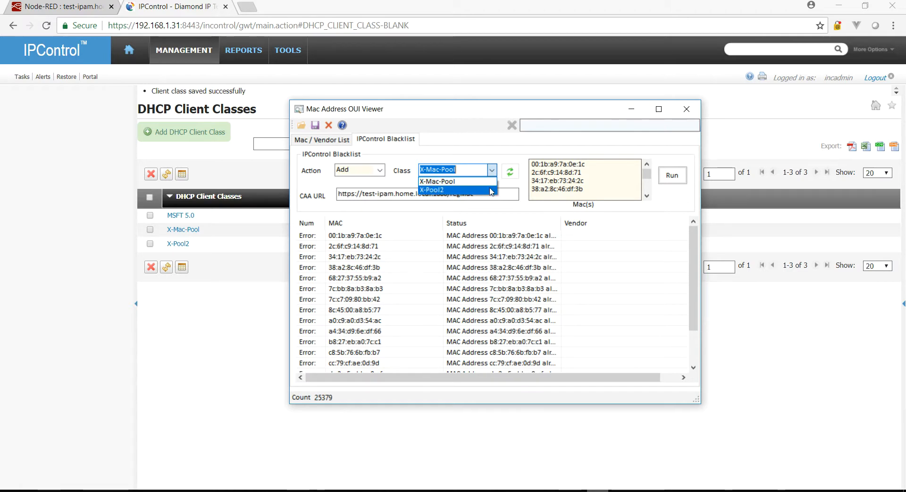
click(490, 190)
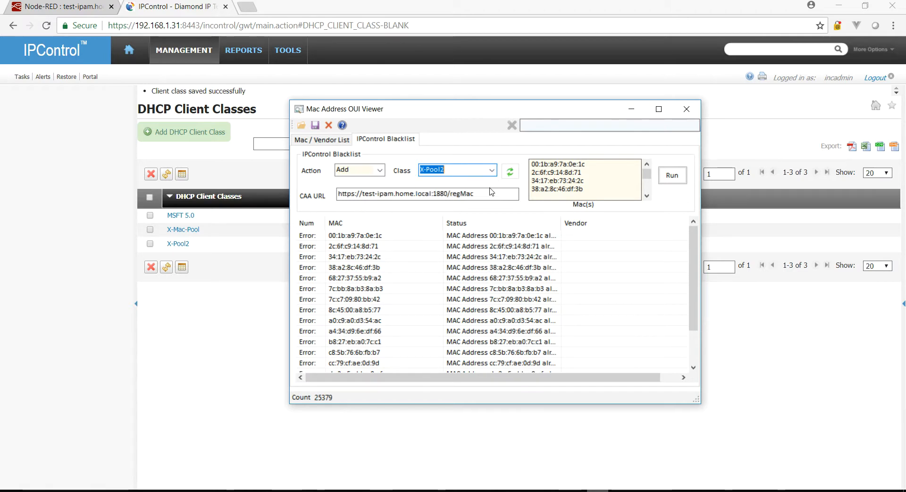
click(610, 181)
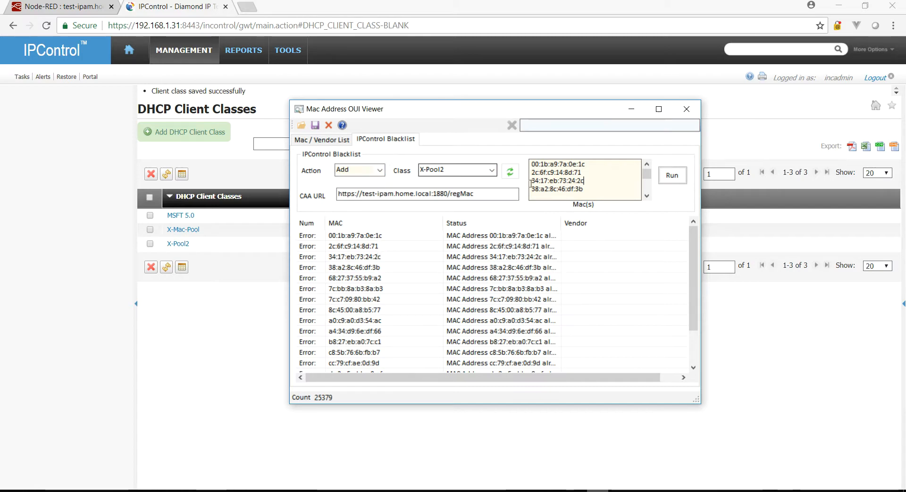
click(671, 177)
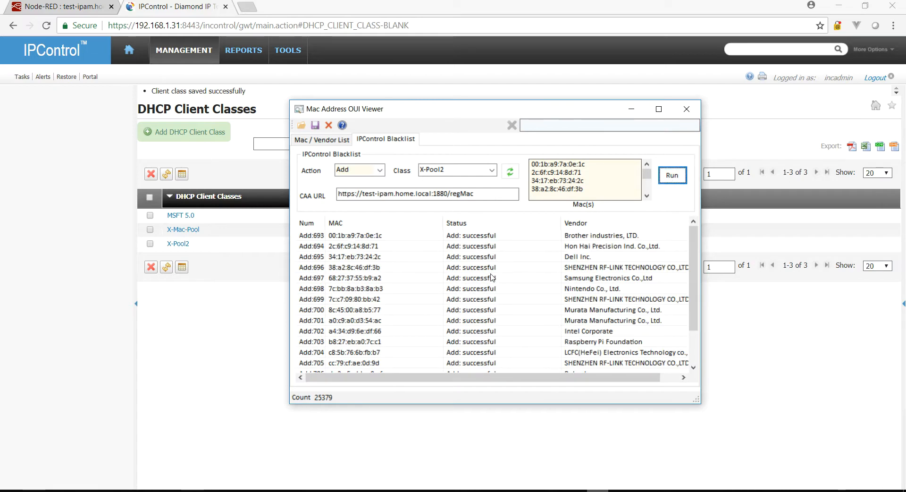
Open the X-Pool2 client class in IPControl, review its MAC addresses and leave it without saving
click(178, 244)
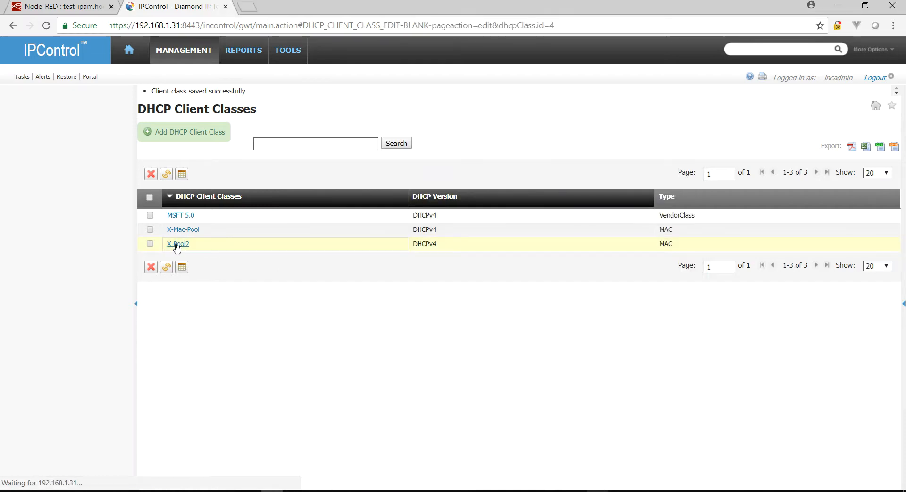
scroll(401, 330, down, 2)
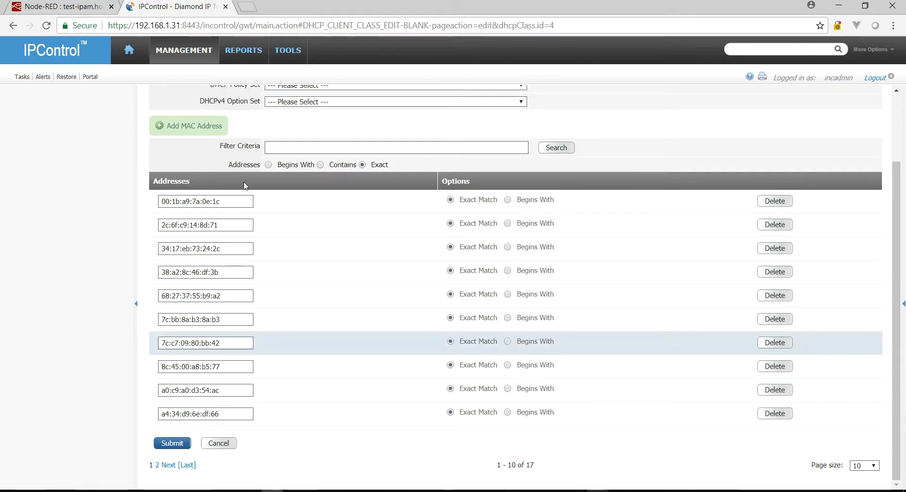
click(228, 443)
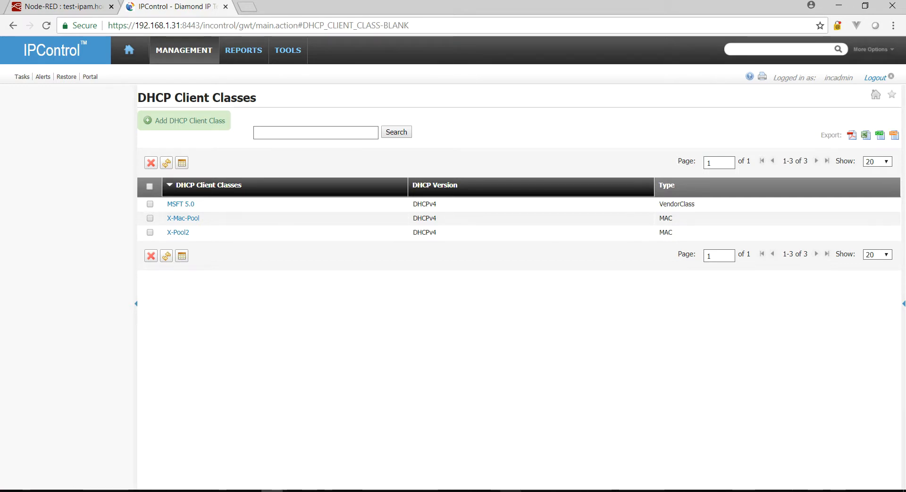
View the version and license information of the Mac Address OUI Viewer and close it
click(598, 491)
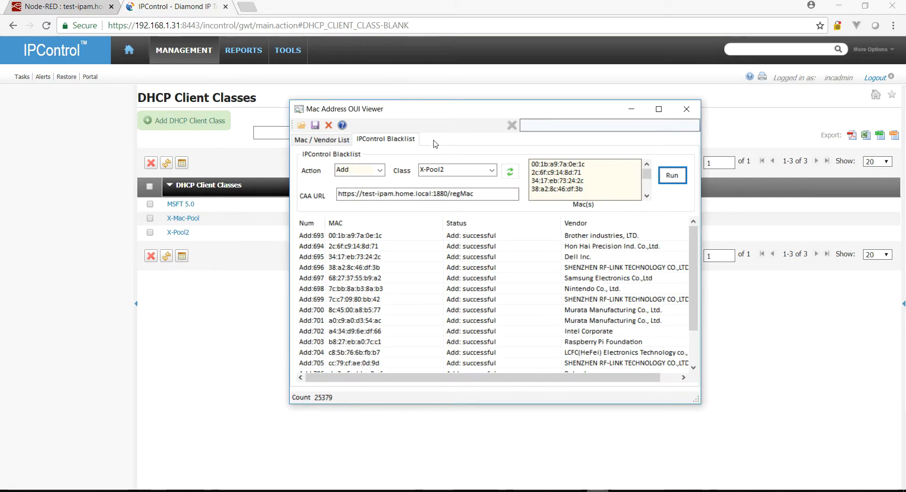
click(343, 125)
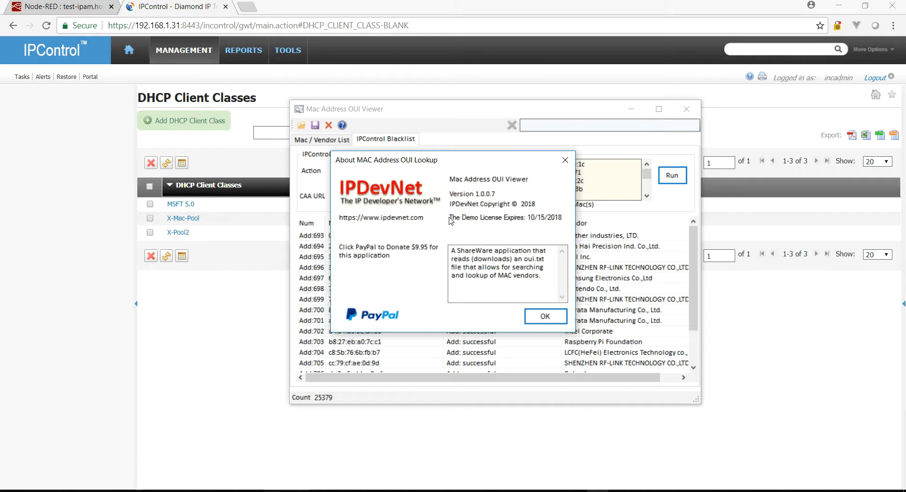
click(545, 316)
Switch to Node-RED and collapse the subflows category in the node palette
click(146, 32)
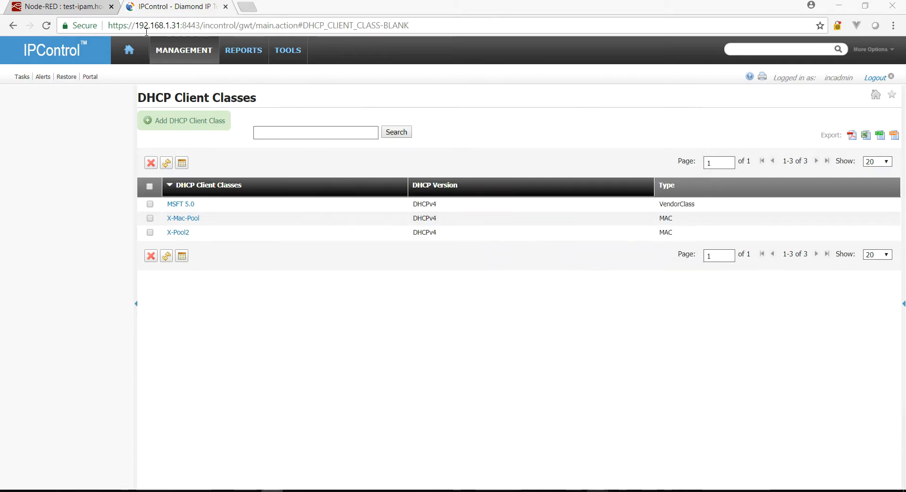
click(81, 8)
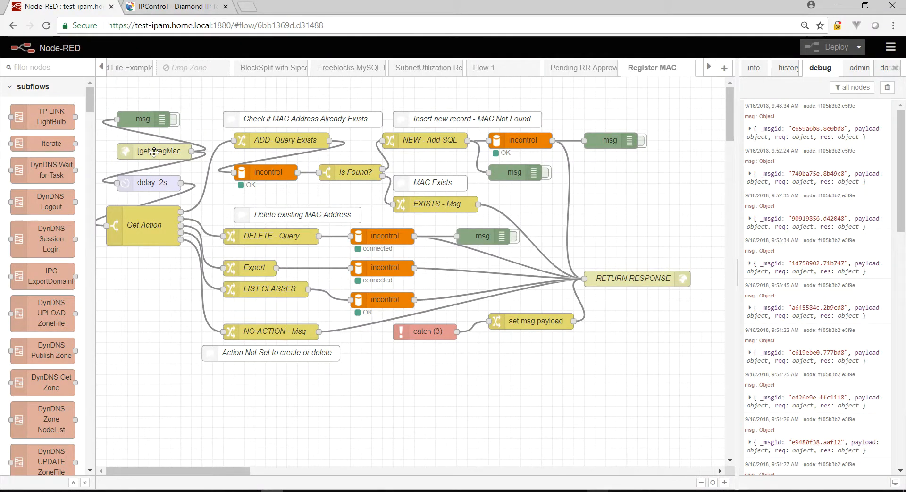
click(7, 92)
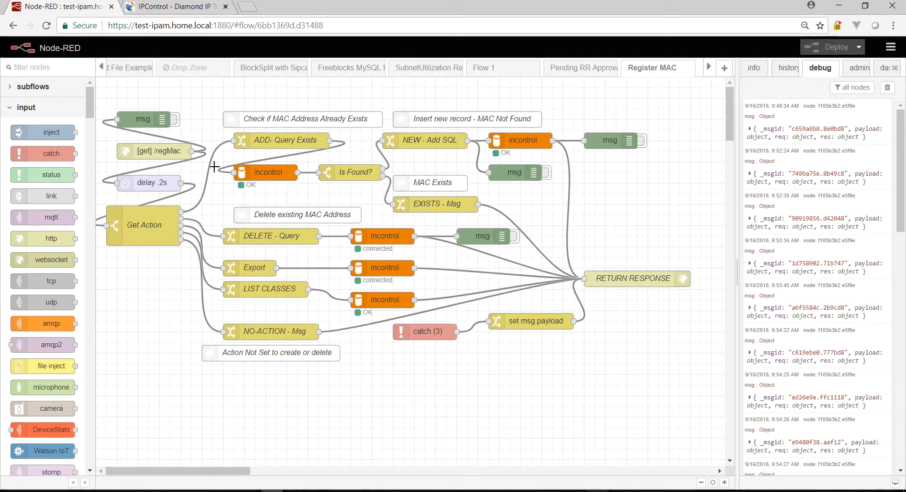
Inspect the Get Action switch node's matching rules and its outputs without changing the node
click(157, 222)
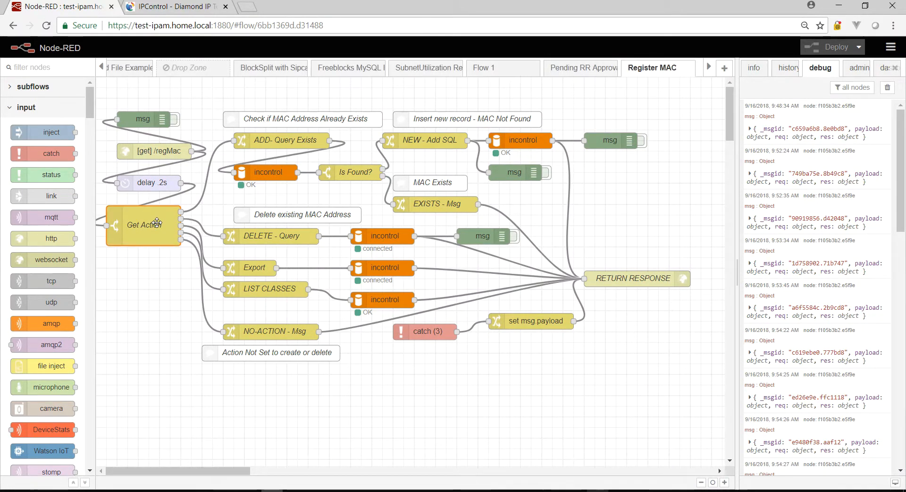
double_click(157, 223)
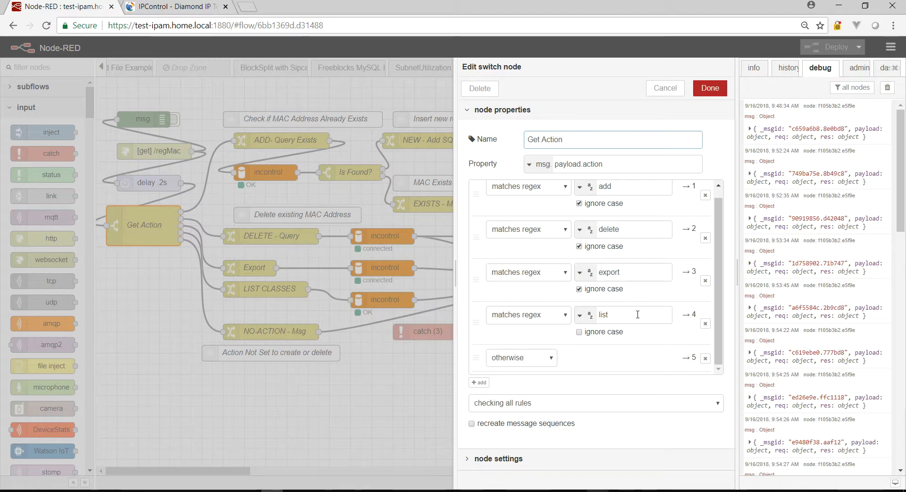
click(673, 92)
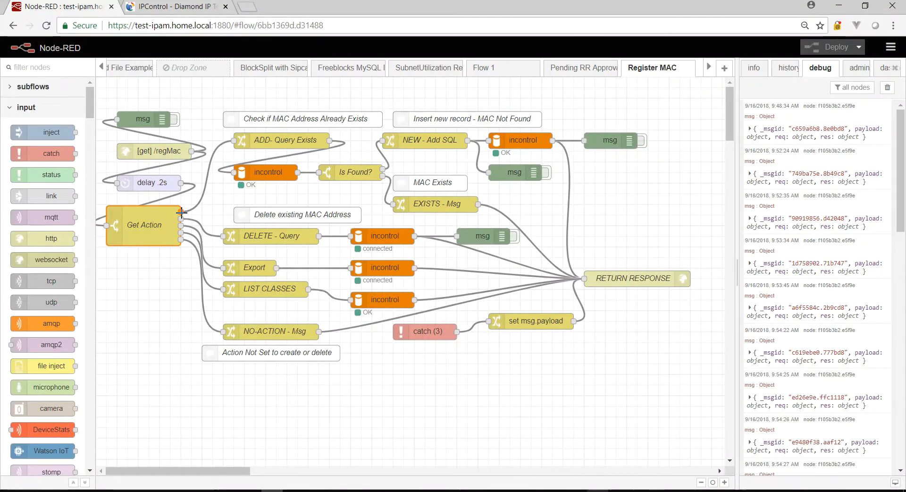
mouse_move(181, 219)
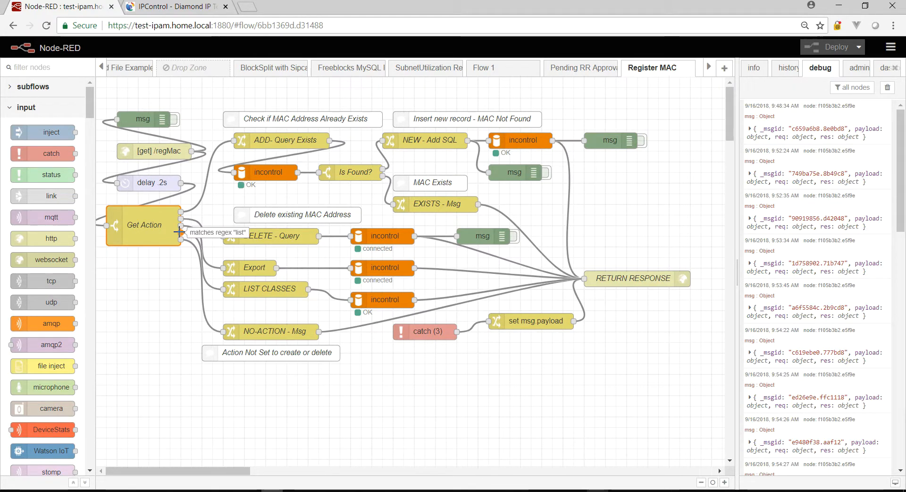
Examine the ADD- Query Exists node's rules and its full JSONata expression for msg.topic, leaving both without changes
double_click(295, 141)
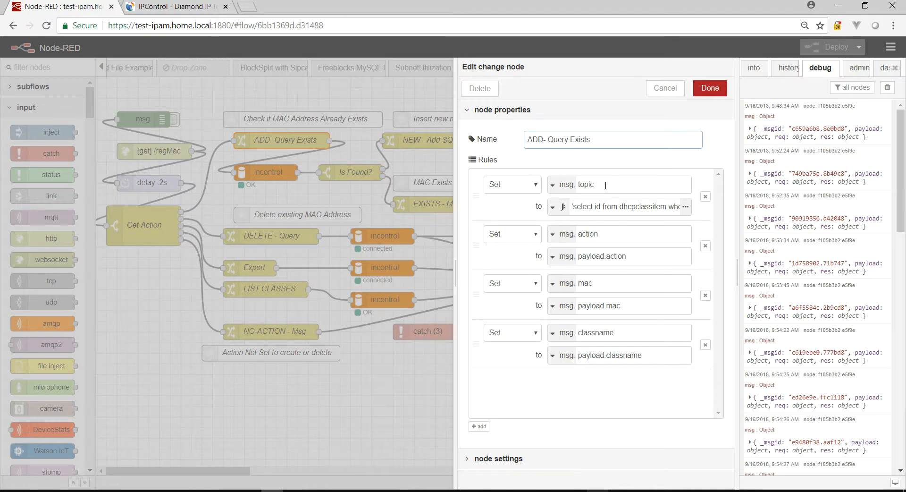
click(686, 207)
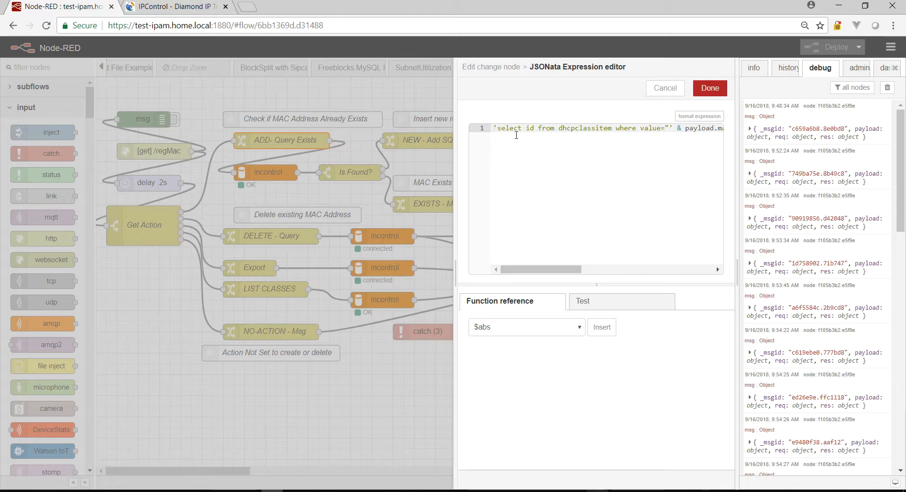
drag(538, 269, 574, 273)
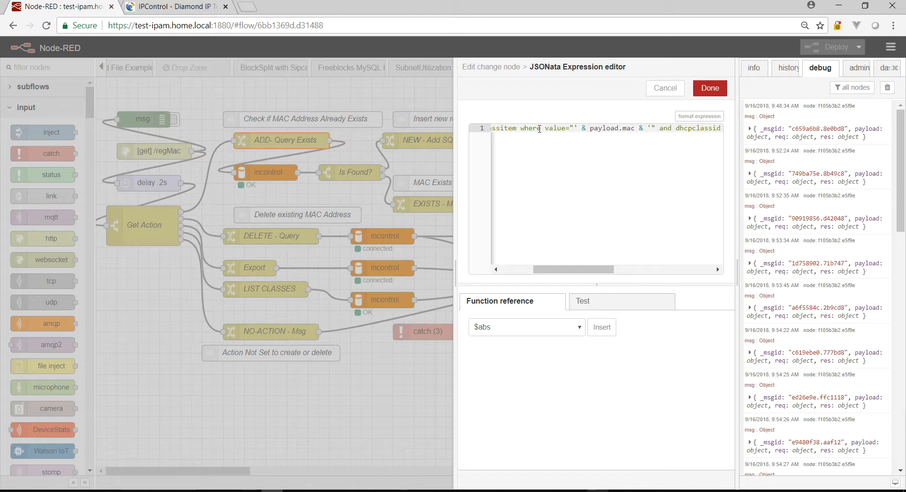
drag(599, 272, 658, 270)
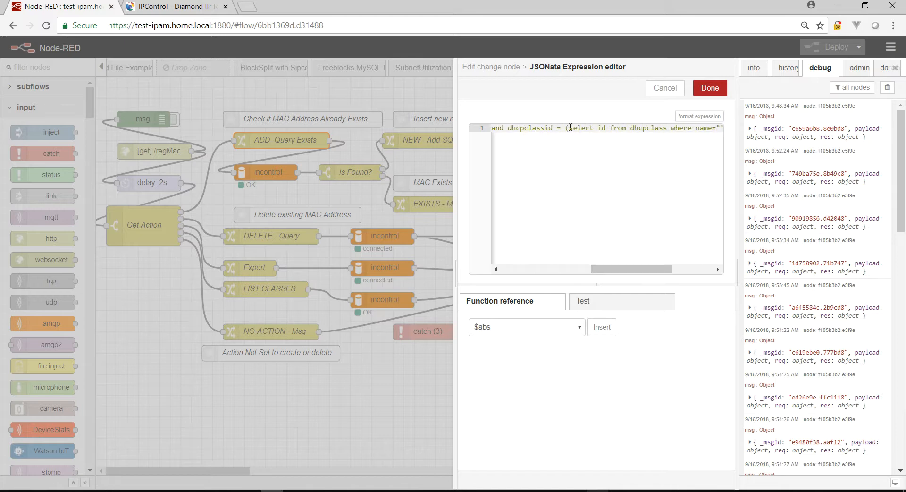
drag(622, 270, 664, 272)
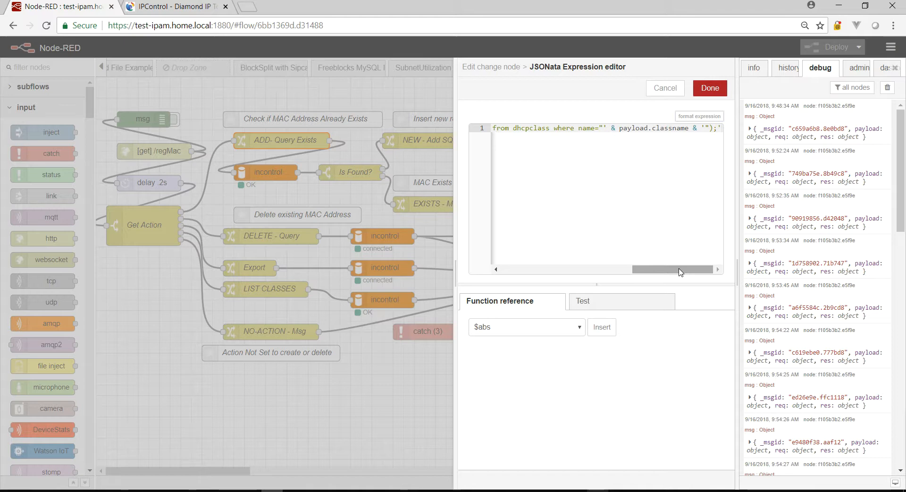
click(667, 88)
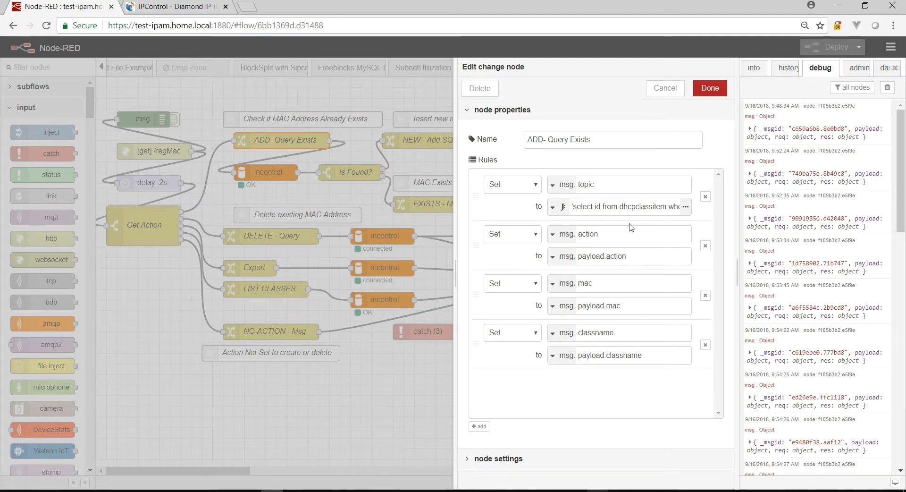
click(665, 88)
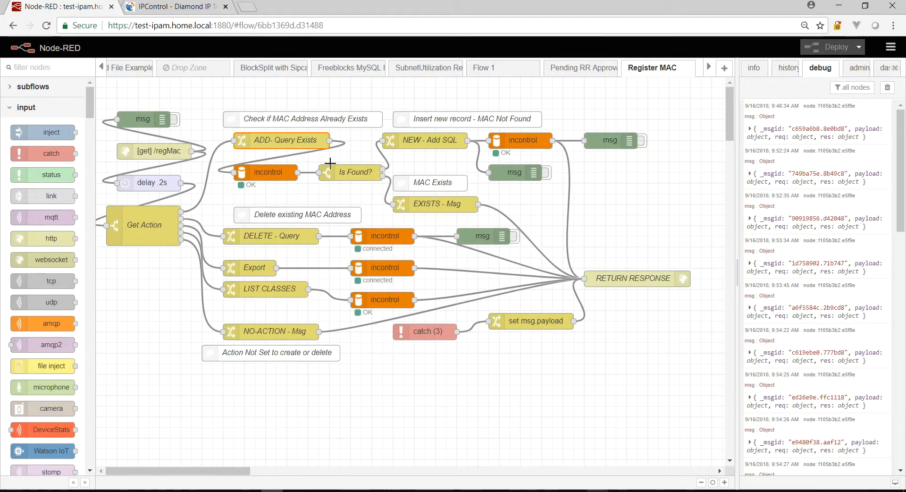
Examine the EXISTS - Msg node's full JSONata expression for msg.payload and leave the node unchanged
click(356, 174)
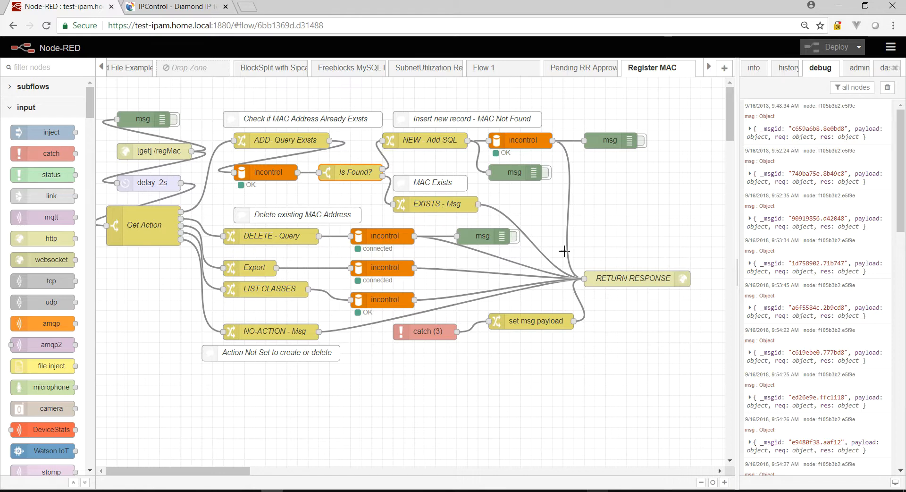
double_click(440, 206)
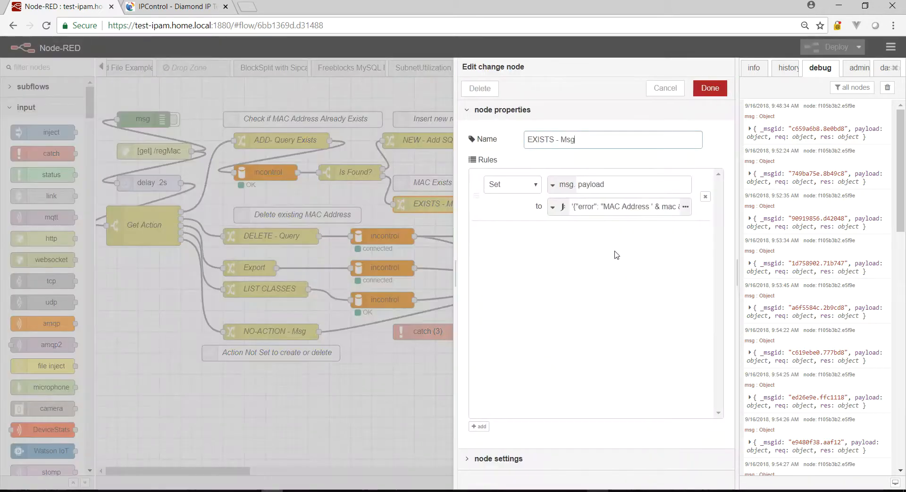
click(686, 207)
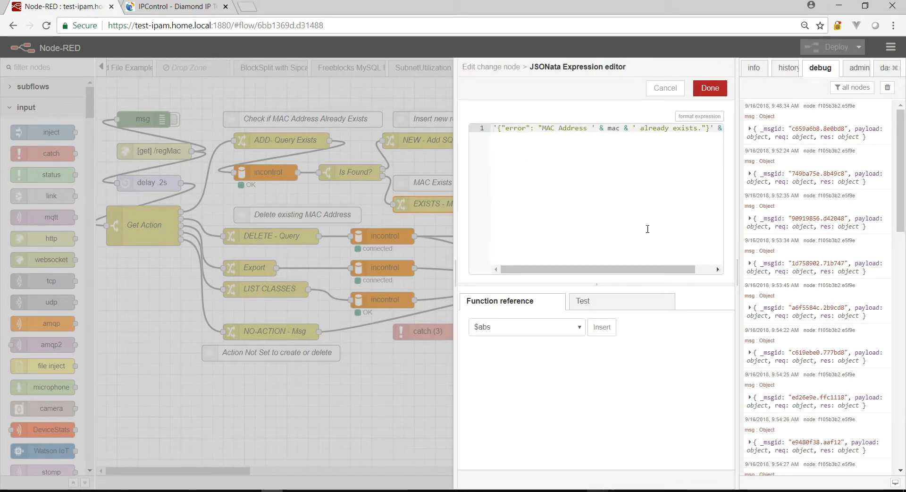
drag(654, 270, 734, 273)
click(666, 92)
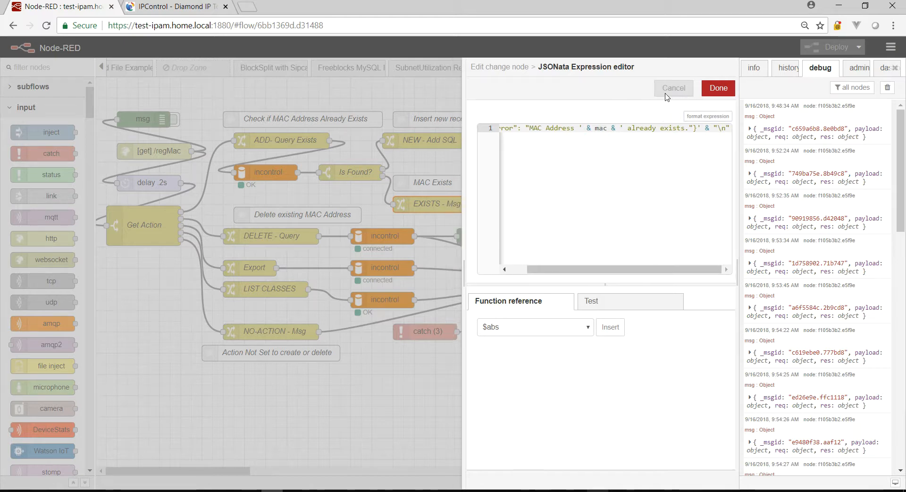
click(668, 89)
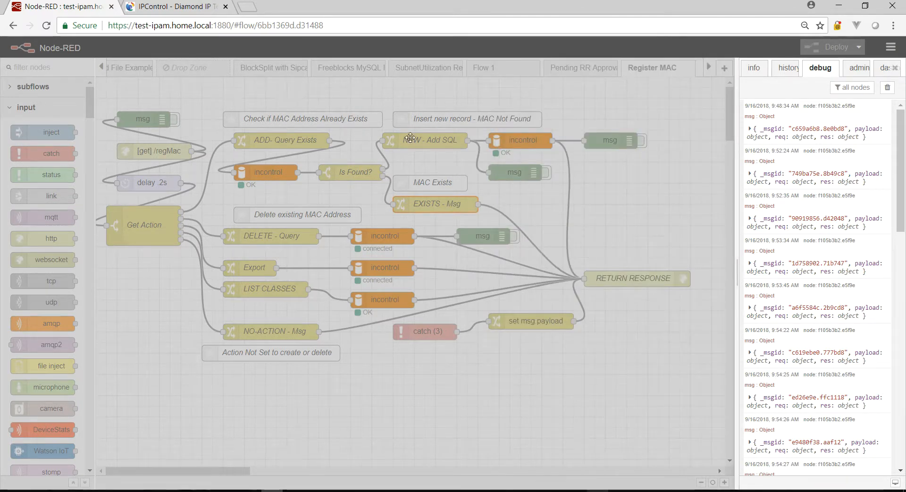
Examine the NEW - Add SQL node's rules and the full insert expression for msg.topic, leaving both without changes
double_click(410, 137)
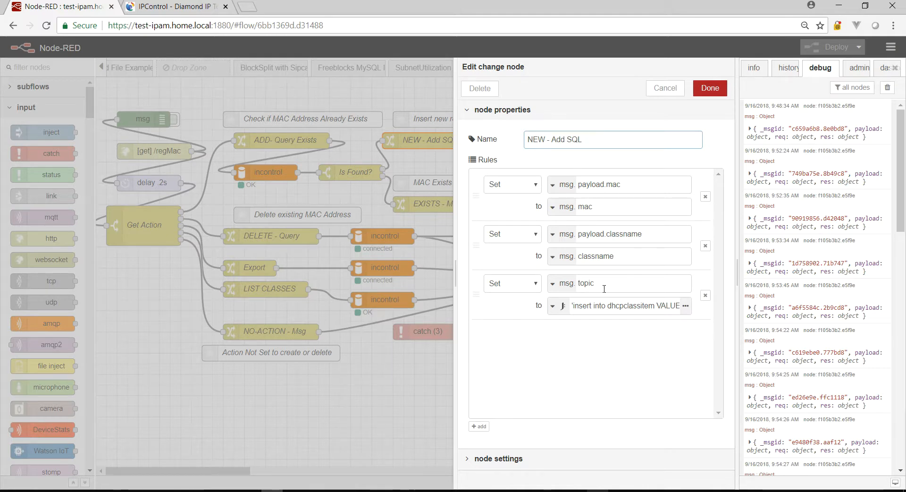
click(686, 306)
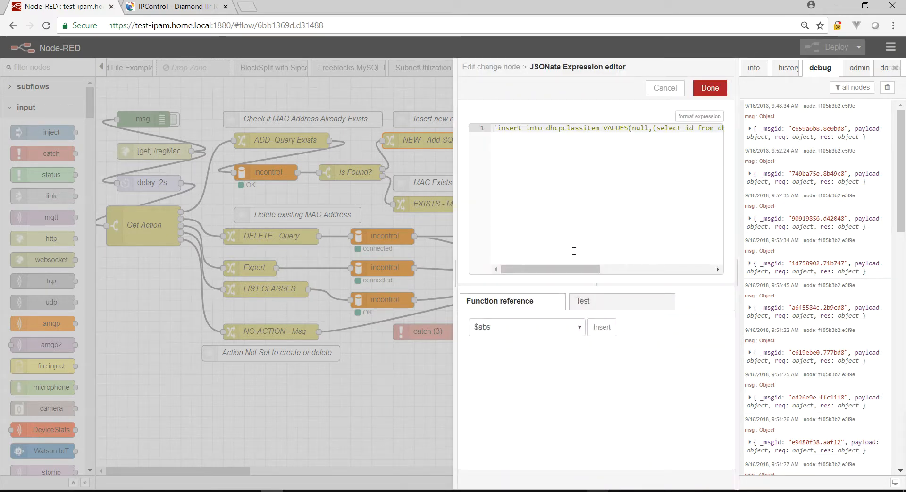
drag(574, 269, 687, 274)
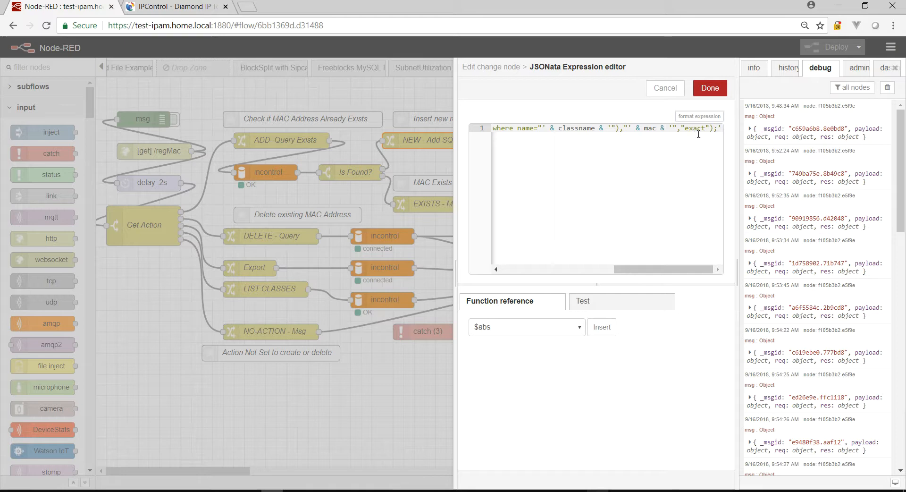
click(670, 91)
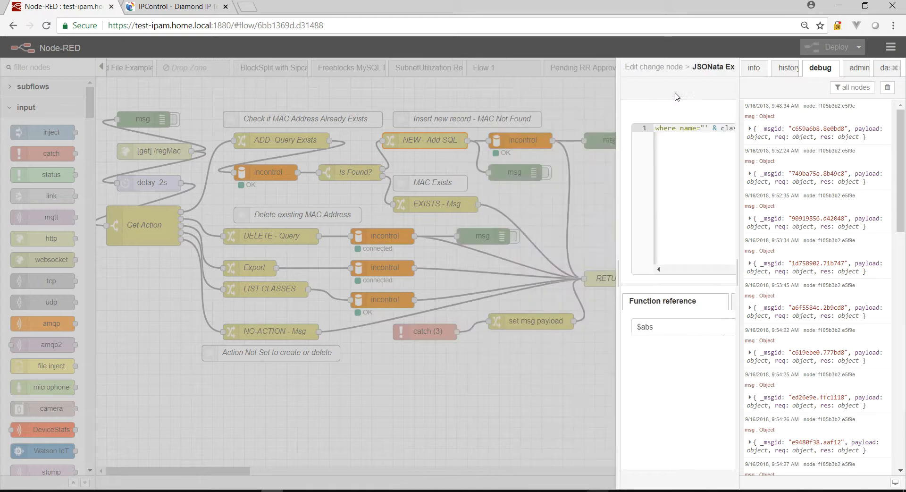
click(670, 93)
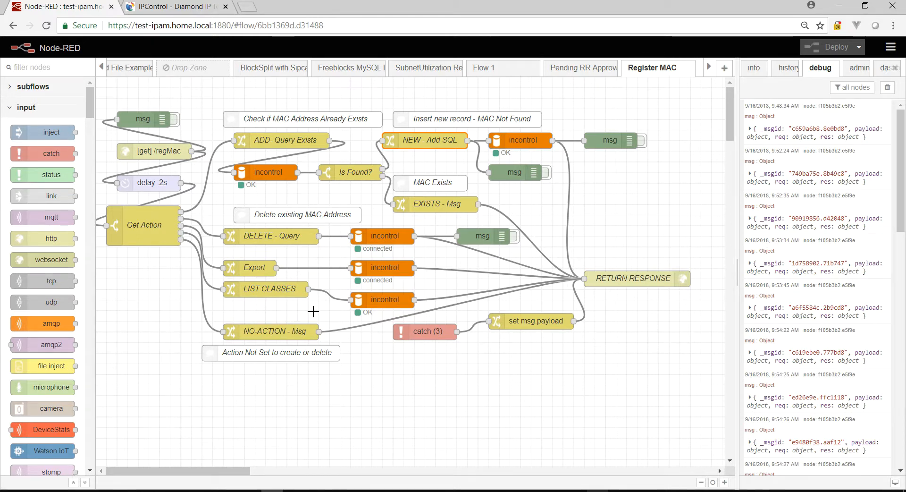
click(586, 369)
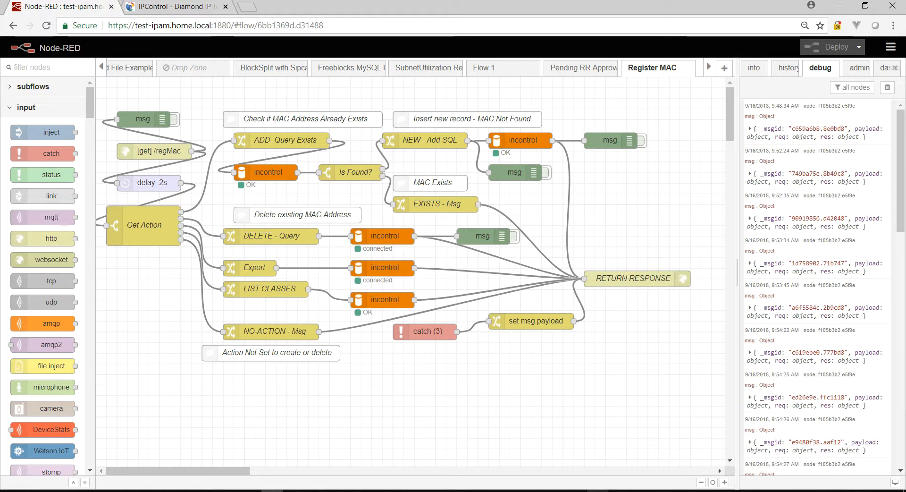
Switch to the Mac Address OUI Viewer and run the Delete action on the listed MAC addresses for class X-Pool2
click(598, 491)
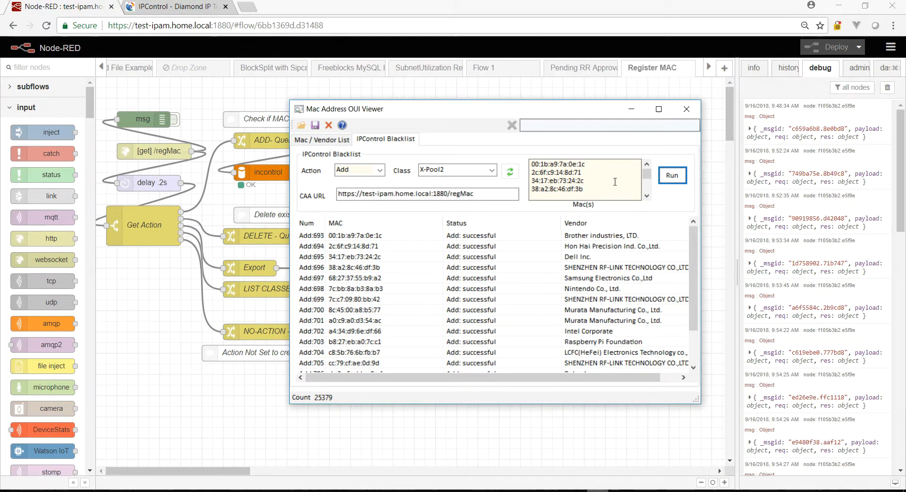
click(381, 171)
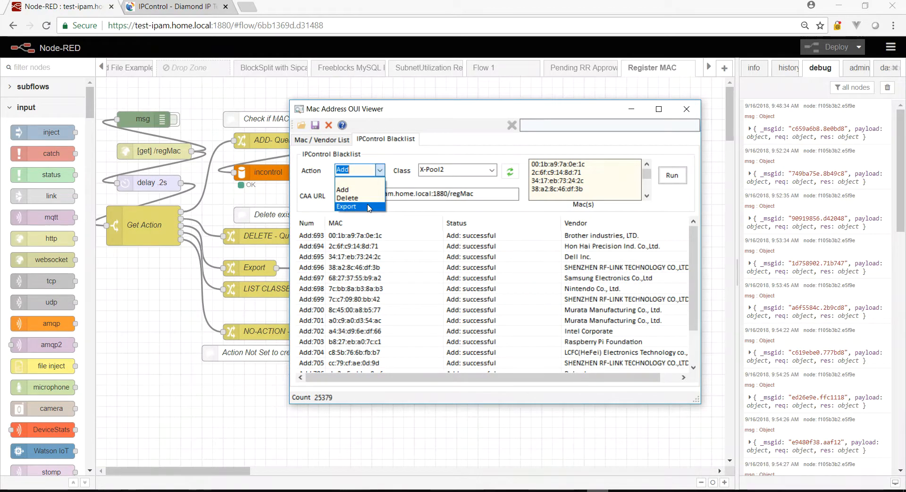
click(361, 200)
click(672, 175)
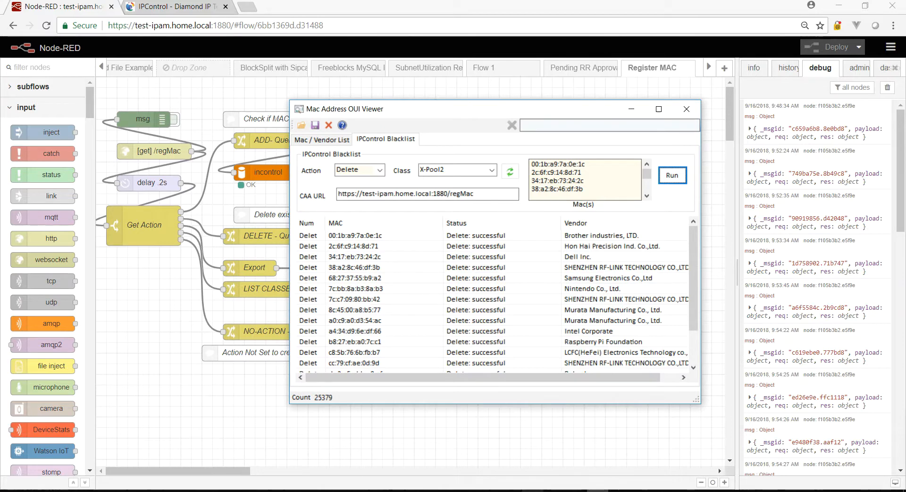
Switch to the PuTTY terminal and copy all MAC addresses from the dhcp-lease-list.pl output, 00:0c:29:02:2b:39 through f8:84:f2:bd:82:67
click(511, 490)
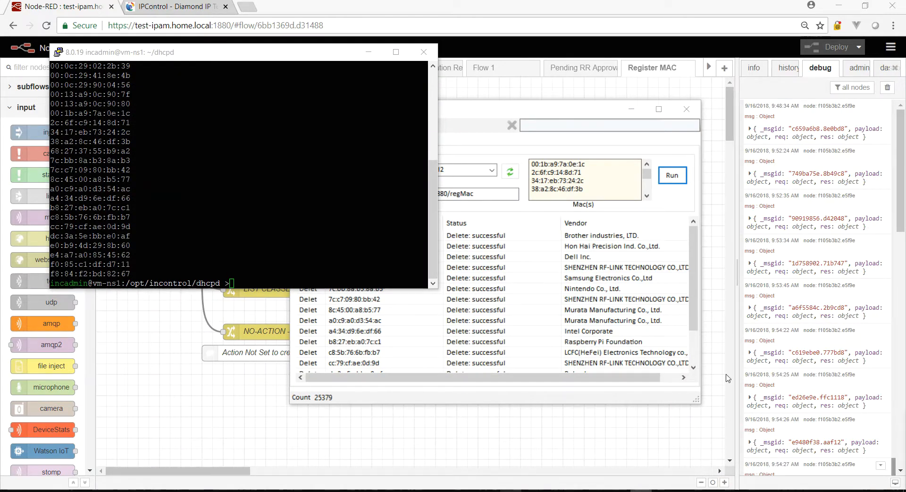
scroll(145, 166, up, 2)
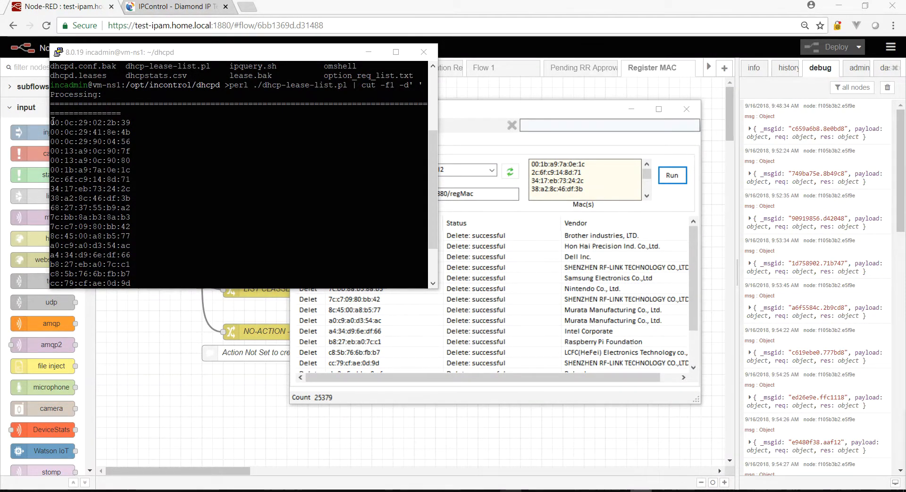
drag(53, 121, 131, 274)
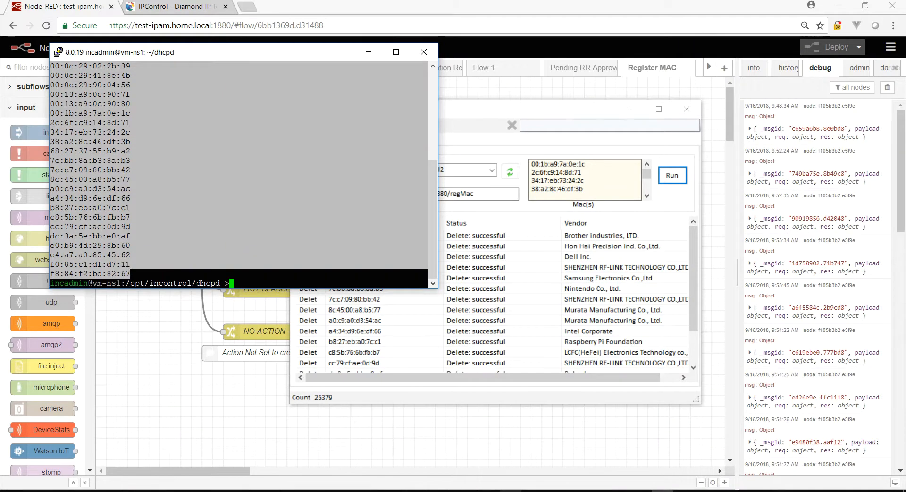
key(ctrl+c)
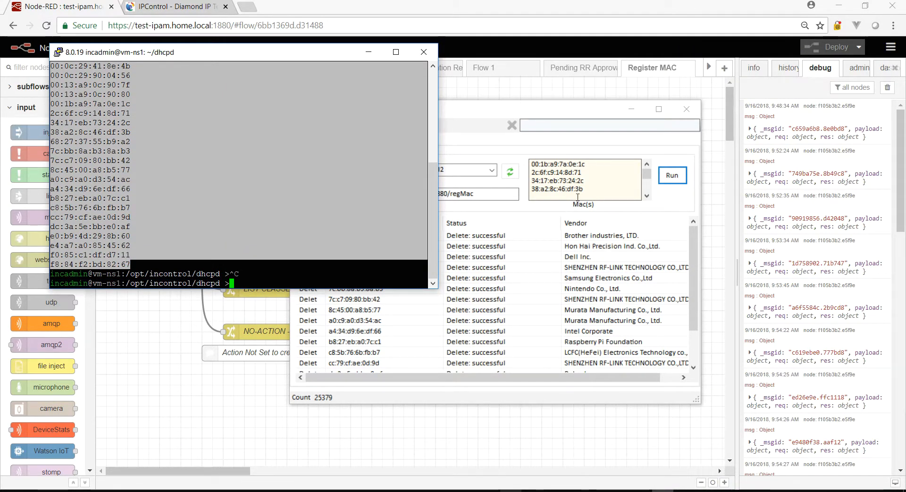
Replace the whole Mac(s) list in the Mac Address OUI Viewer with the MAC addresses copied from the terminal
click(593, 190)
key(ctrl+a)
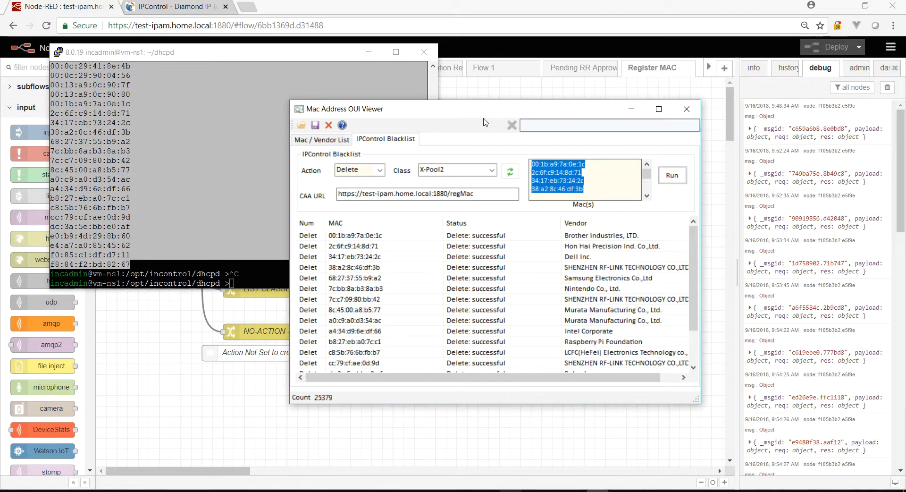
key(ctrl+v)
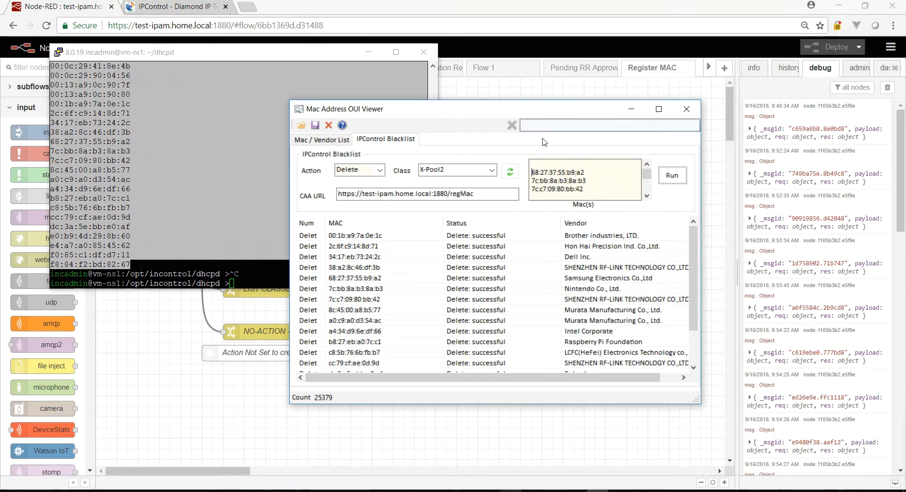
key(ctrl+a)
key(BackSpace)
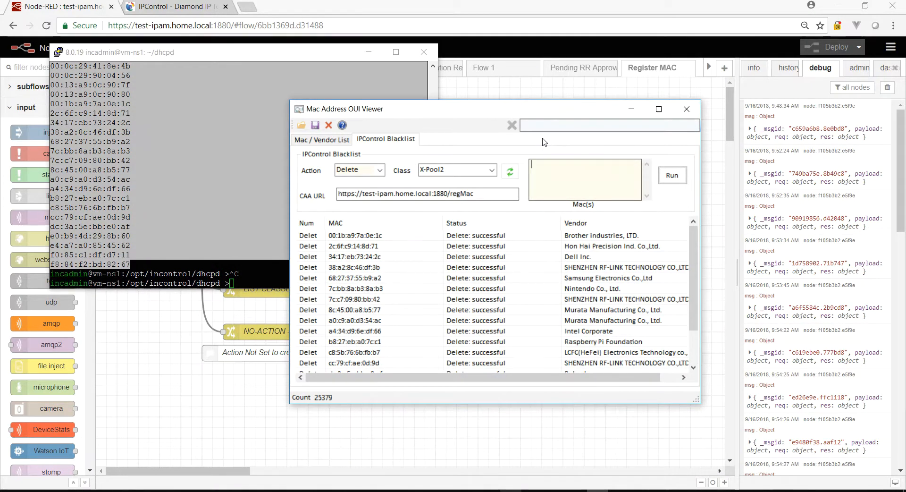
key(ctrl+v)
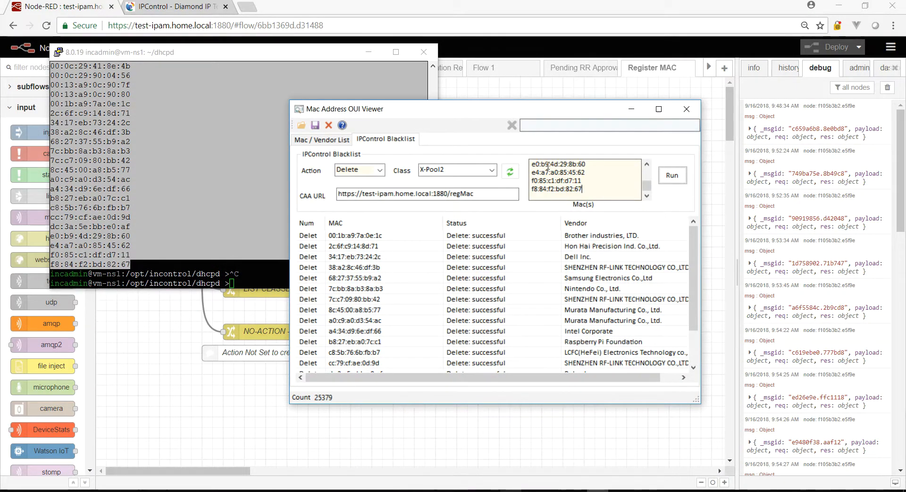
Run the Add action to blacklist the pasted MAC addresses in class X-Pool2 and review the status list to its end
click(364, 170)
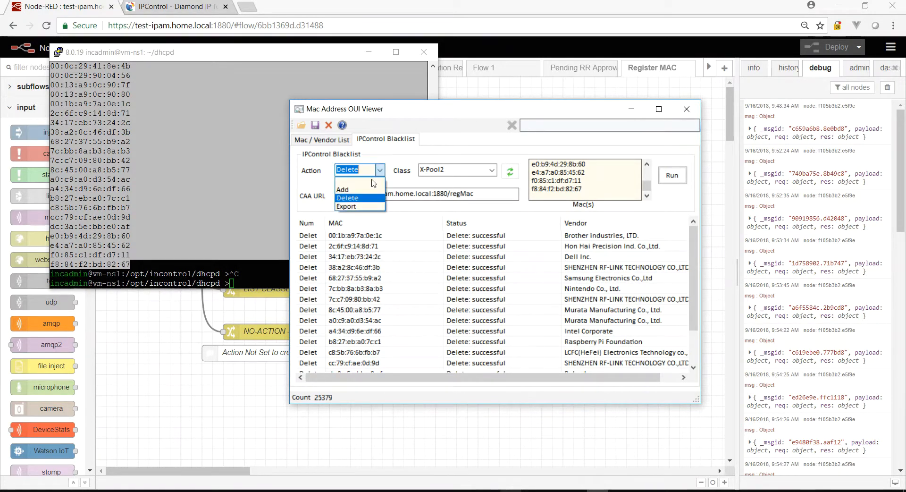
click(366, 190)
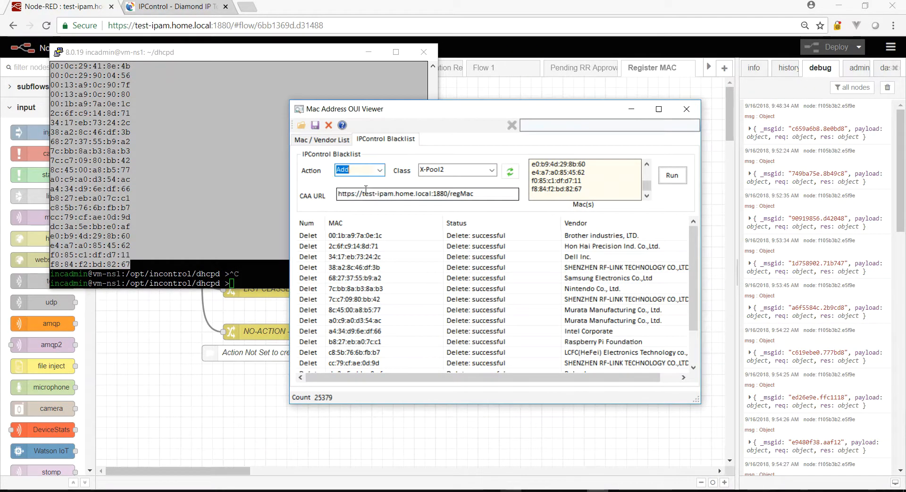
click(674, 175)
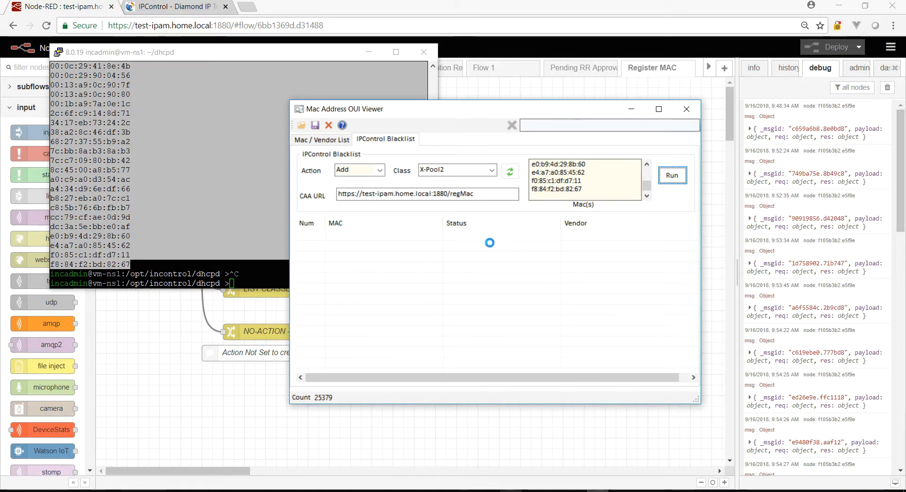
scroll(559, 286, down, 4)
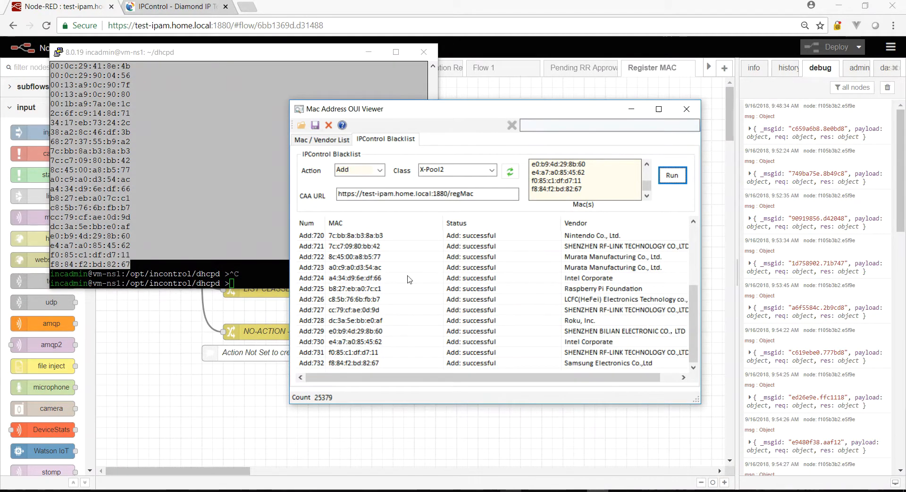
Run the Export action for class X-Pool2 and review the exported MAC addresses to the end of the list
click(381, 171)
click(359, 206)
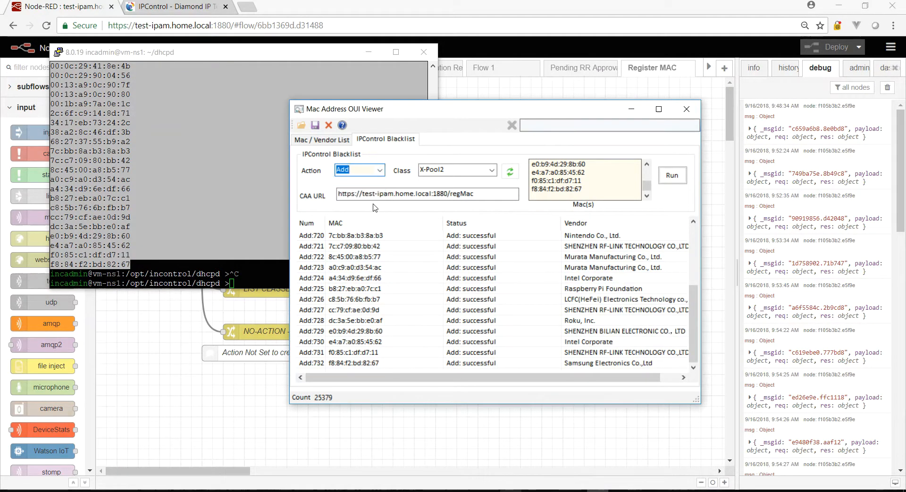
click(682, 178)
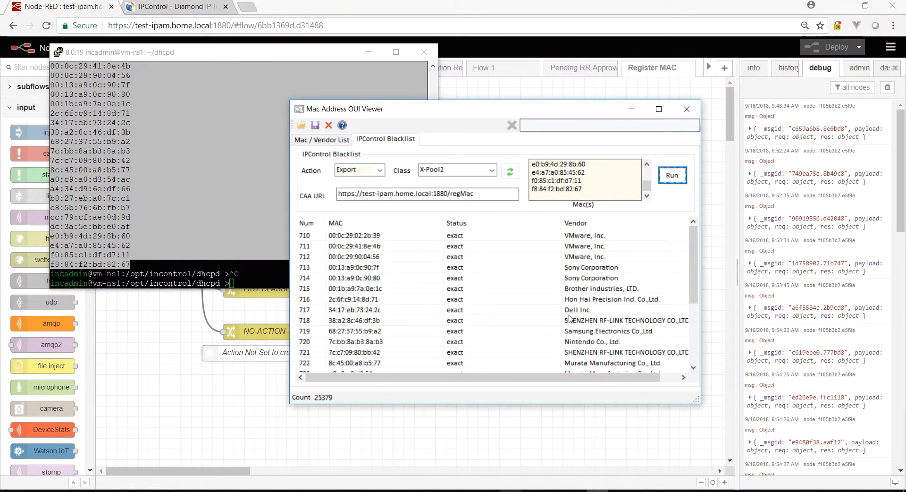
scroll(627, 257, down, 4)
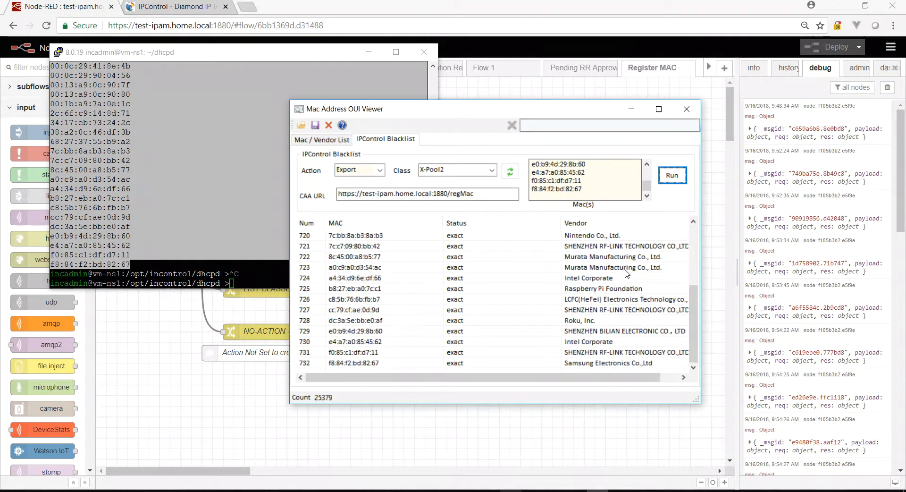